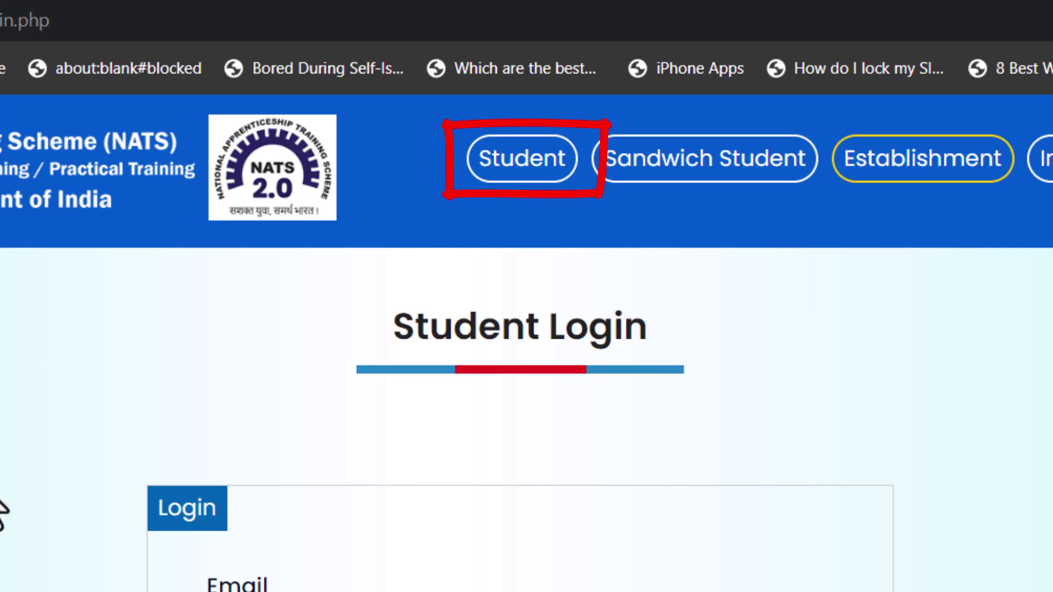
# Step: Open the Student Register page from the portal's Student section
pyautogui.scroll(-2, 141, 451)
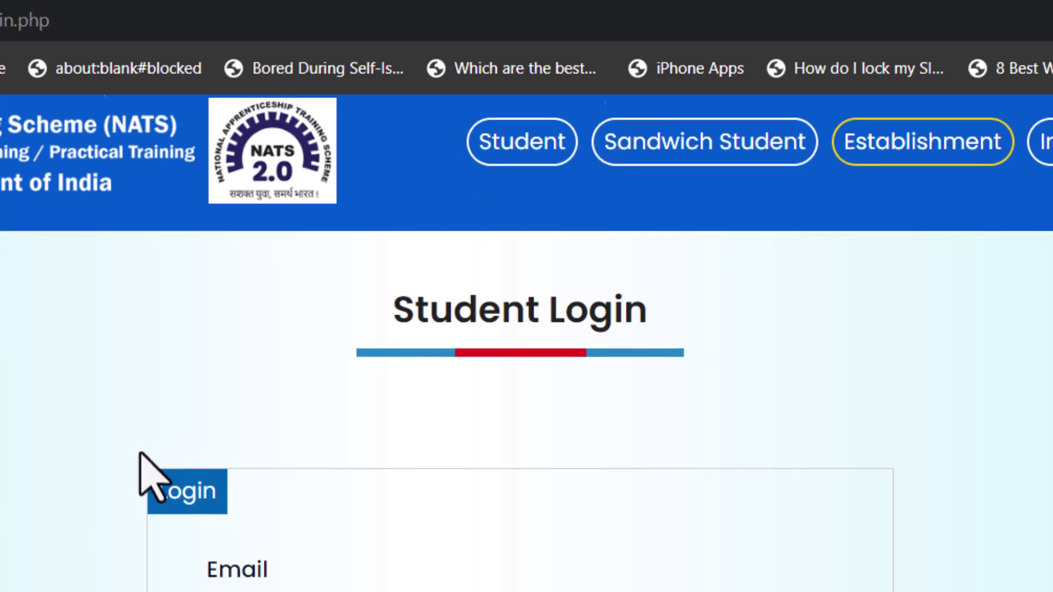
pyautogui.scroll(2, 2, 521)
pyautogui.moveTo(387, 330); pyautogui.dragTo(763, 337)
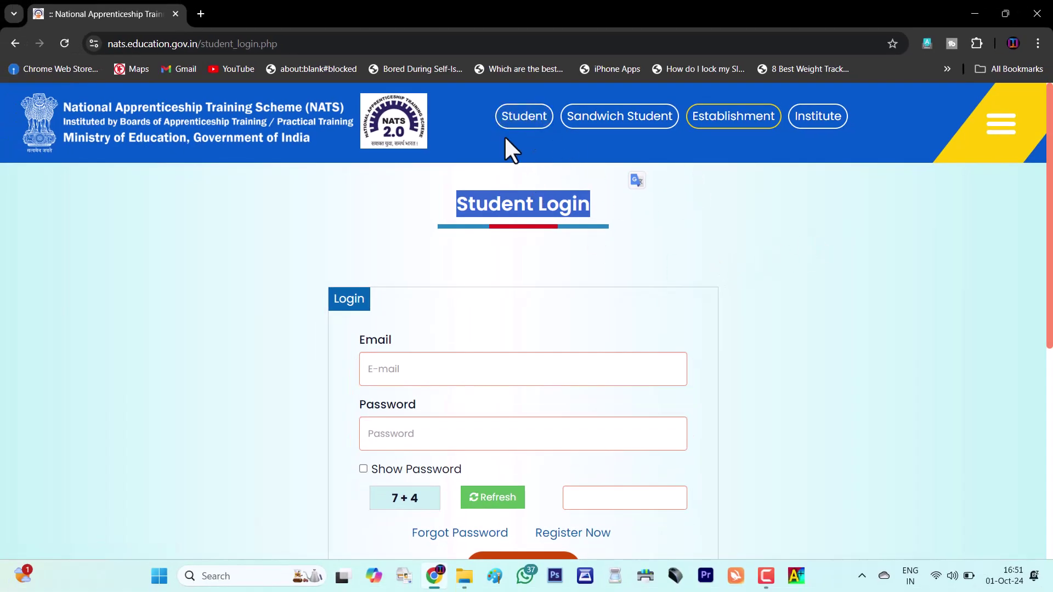
pyautogui.scroll(-2, 469, 338)
pyautogui.scroll(2, 469, 338)
pyautogui.click(514, 140)
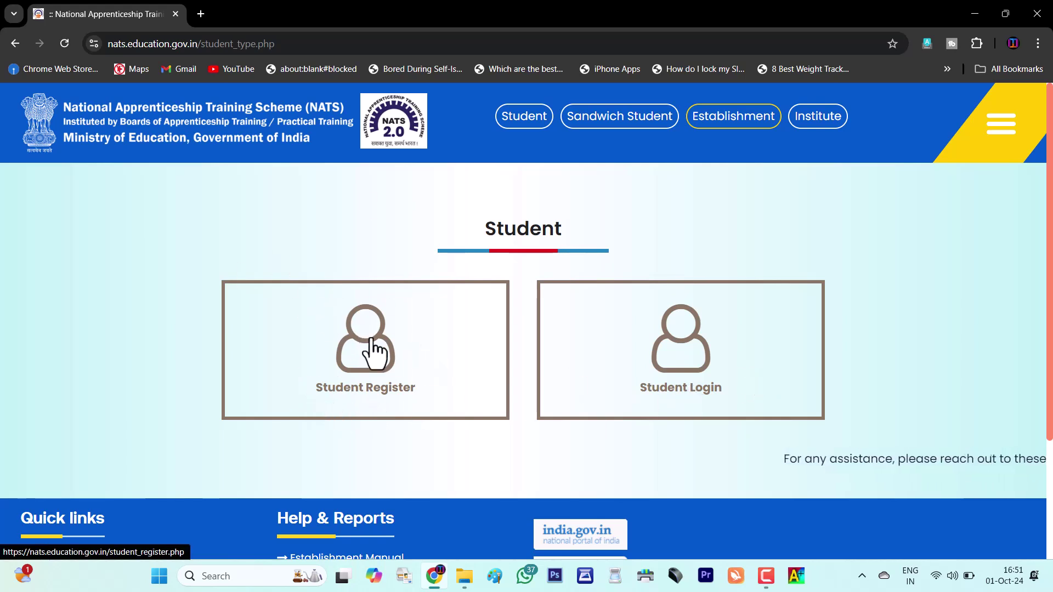
pyautogui.click(353, 370)
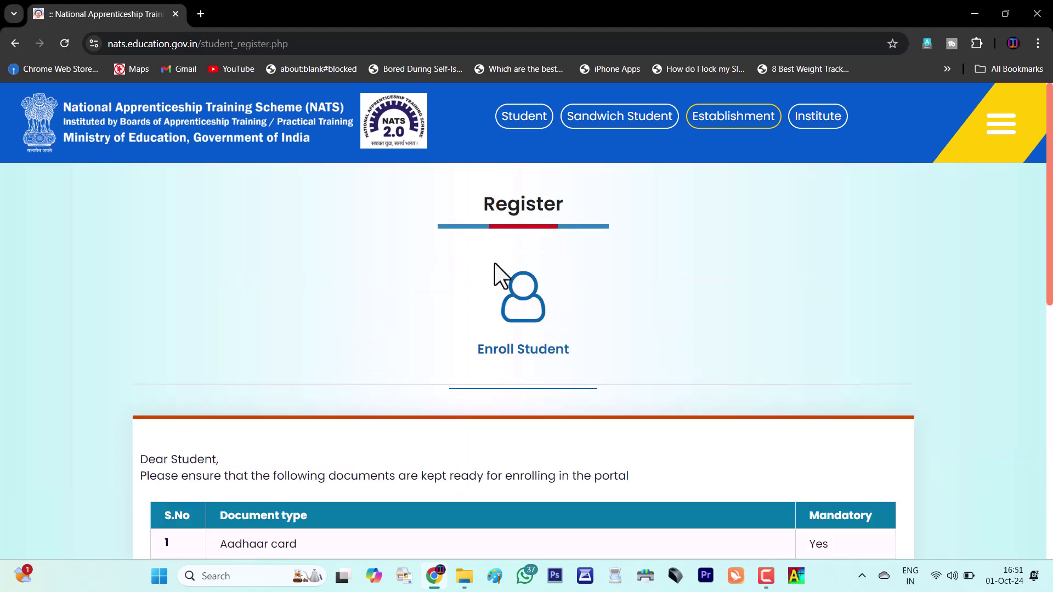
# Step: Read through the table of documents required for enrolling, including the file format and size limits of each
pyautogui.scroll(-2, 494, 265)
pyautogui.scroll(-5, 495, 264)
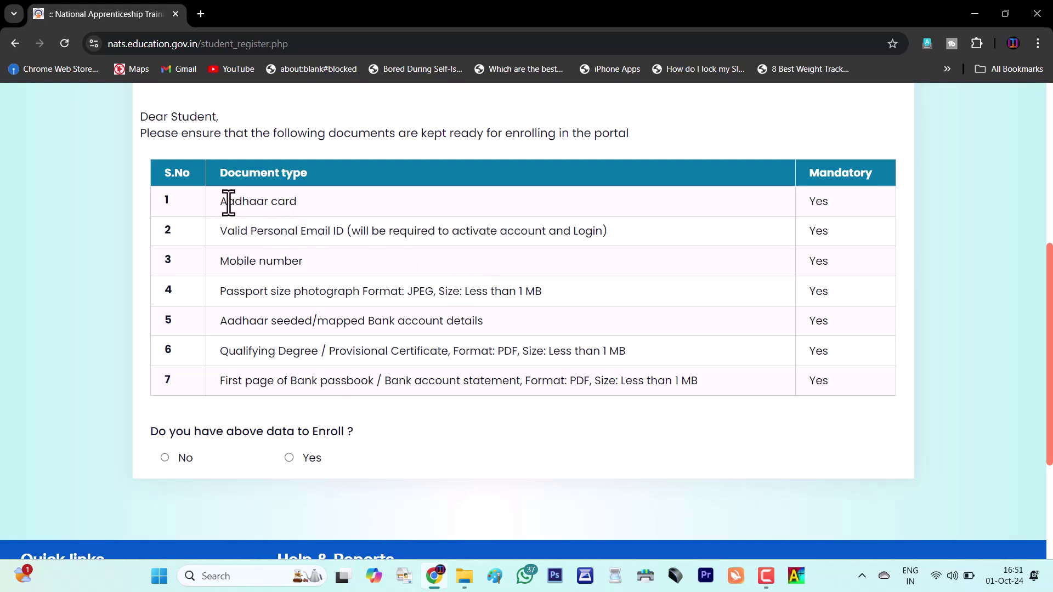
pyautogui.moveTo(226, 205); pyautogui.dragTo(336, 203)
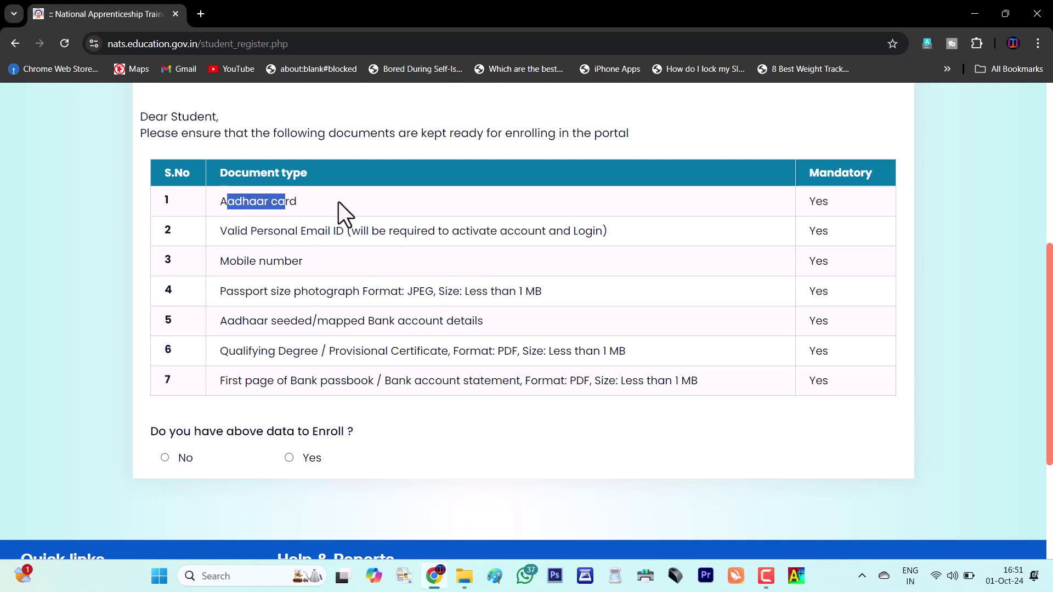
pyautogui.click(337, 202)
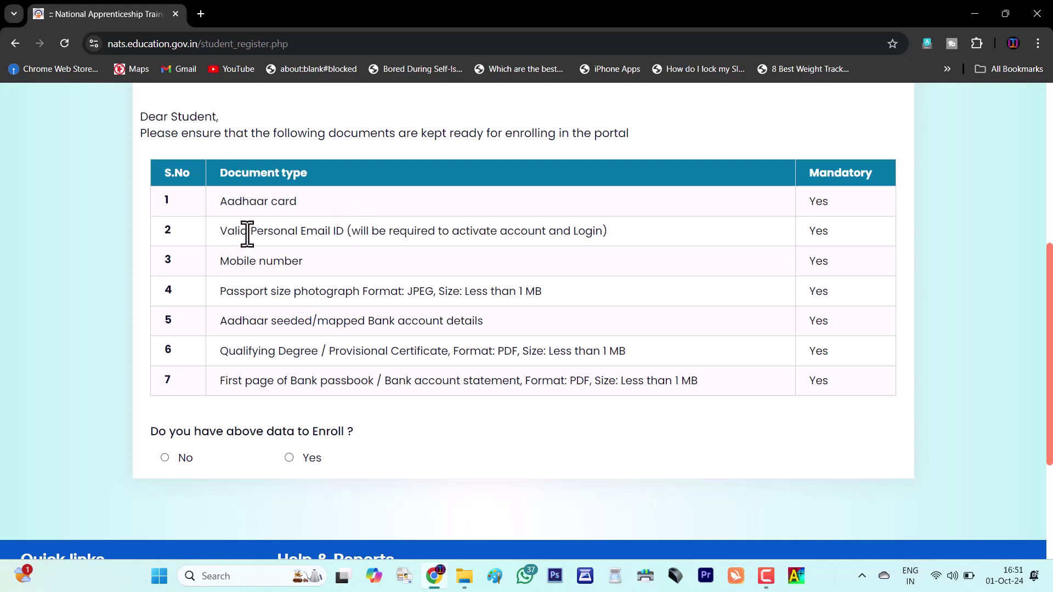
pyautogui.moveTo(248, 231); pyautogui.dragTo(366, 231)
pyautogui.click(387, 236)
pyautogui.moveTo(237, 270); pyautogui.dragTo(363, 266)
pyautogui.click(368, 268)
pyautogui.moveTo(233, 291); pyautogui.dragTo(545, 304)
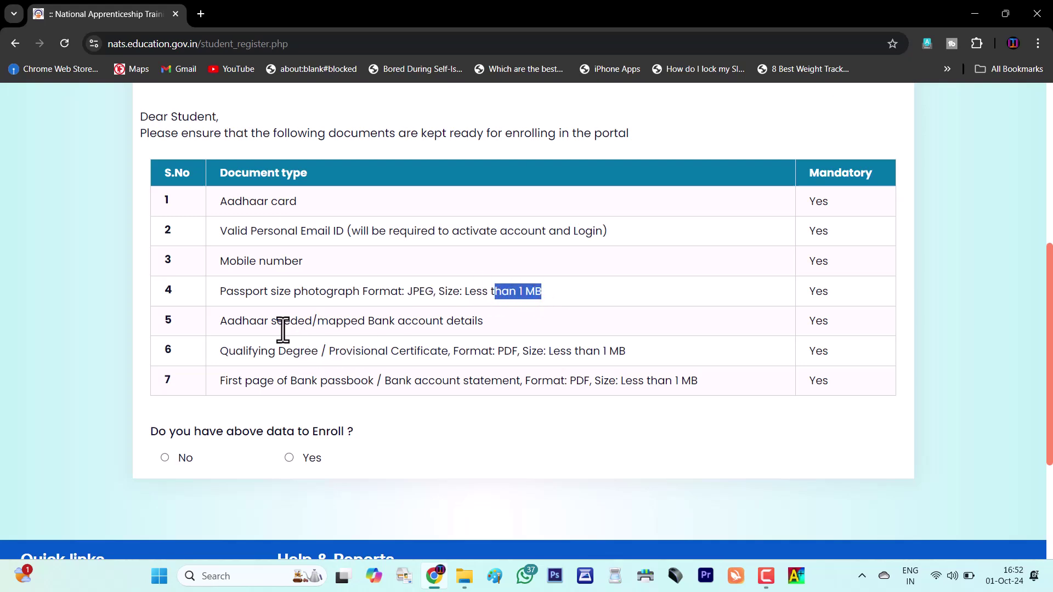
pyautogui.moveTo(242, 321); pyautogui.dragTo(443, 328)
pyautogui.click(508, 324)
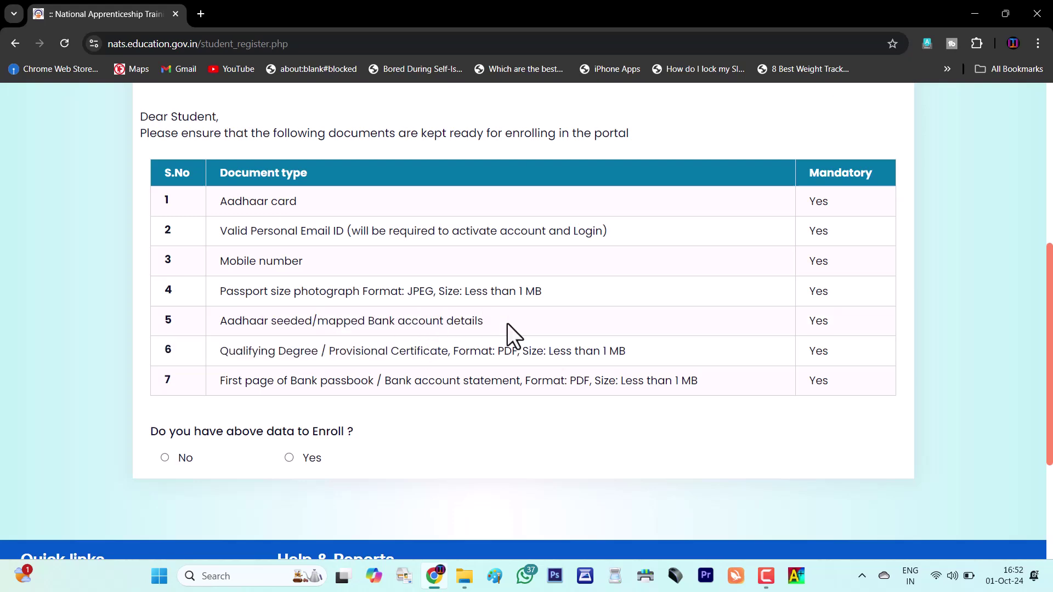
pyautogui.moveTo(235, 351); pyautogui.dragTo(442, 352)
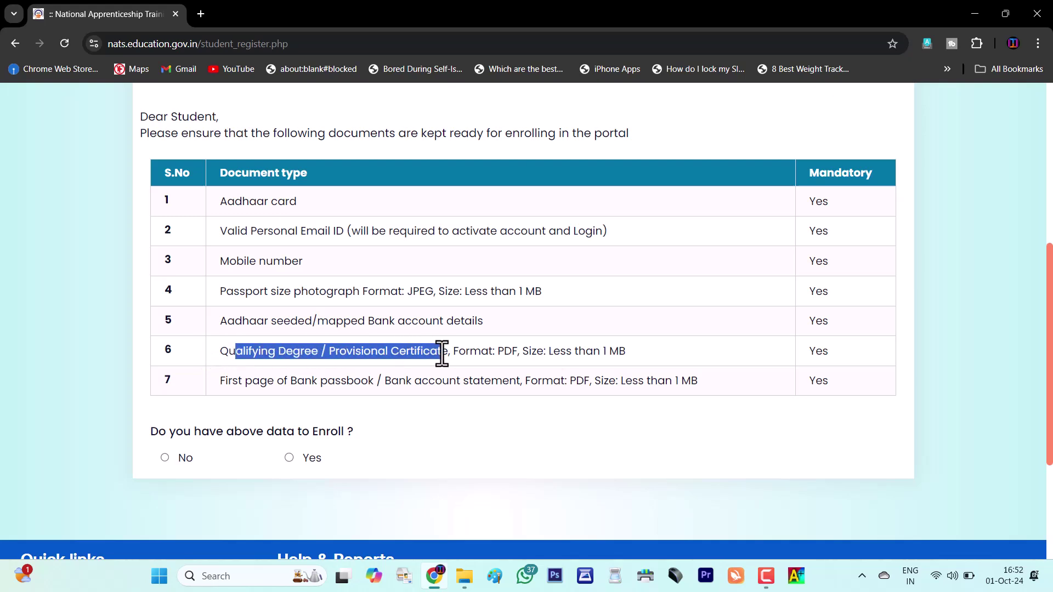
pyautogui.moveTo(498, 353); pyautogui.dragTo(603, 344)
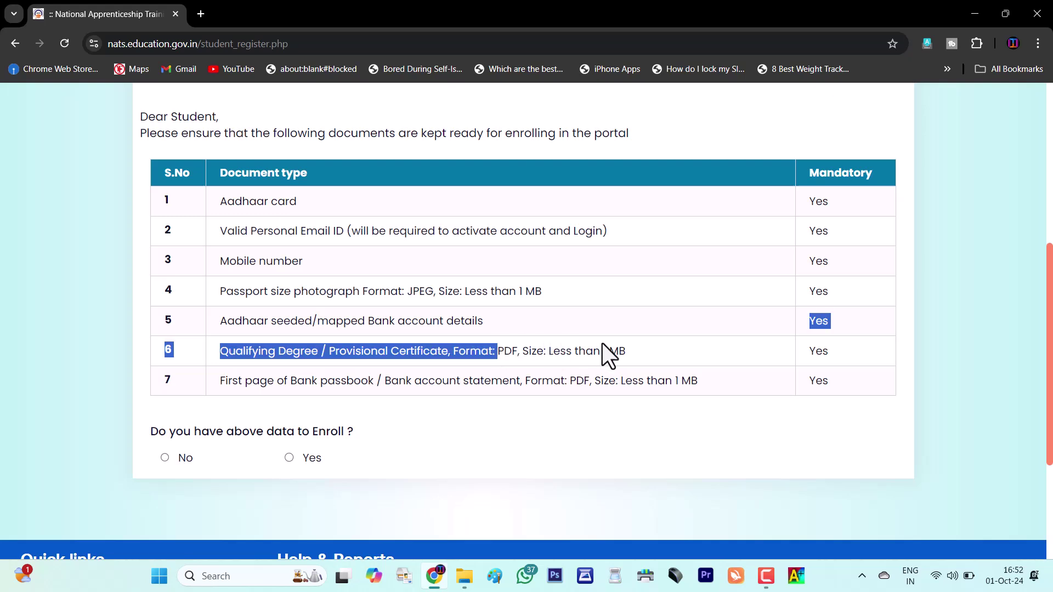
pyautogui.click(361, 392)
pyautogui.moveTo(283, 382); pyautogui.dragTo(394, 382)
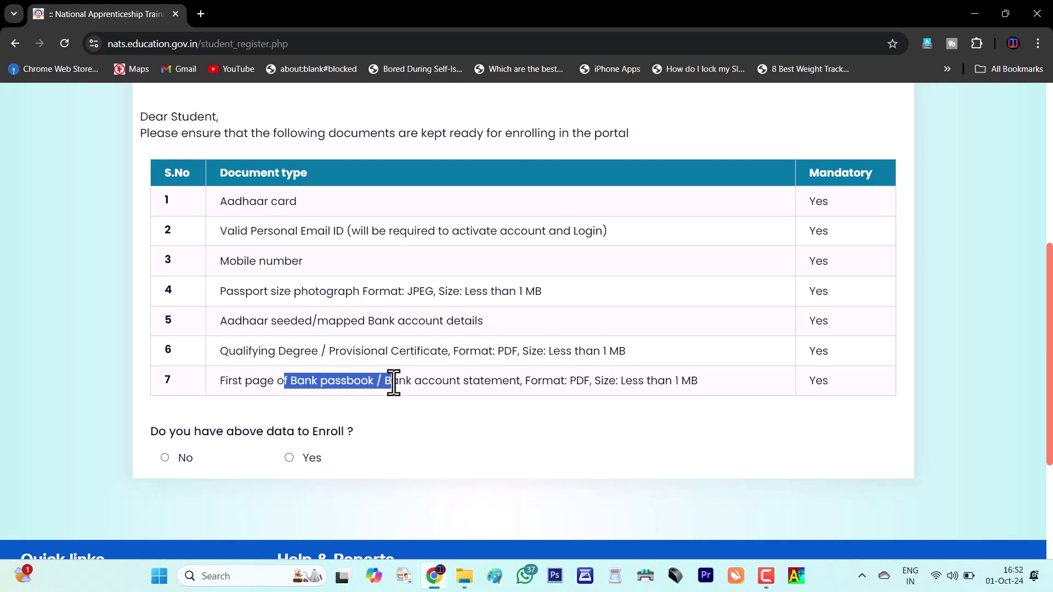
pyautogui.click(436, 388)
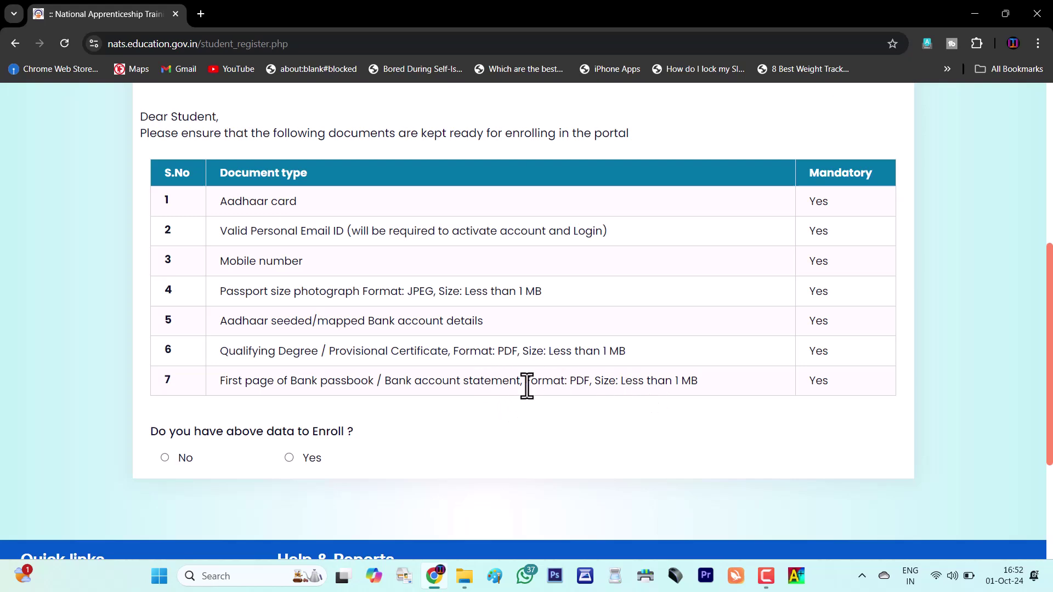
pyautogui.moveTo(524, 388); pyautogui.dragTo(600, 384)
pyautogui.click(703, 390)
pyautogui.scroll(-2, 571, 361)
pyautogui.scroll(4, 571, 361)
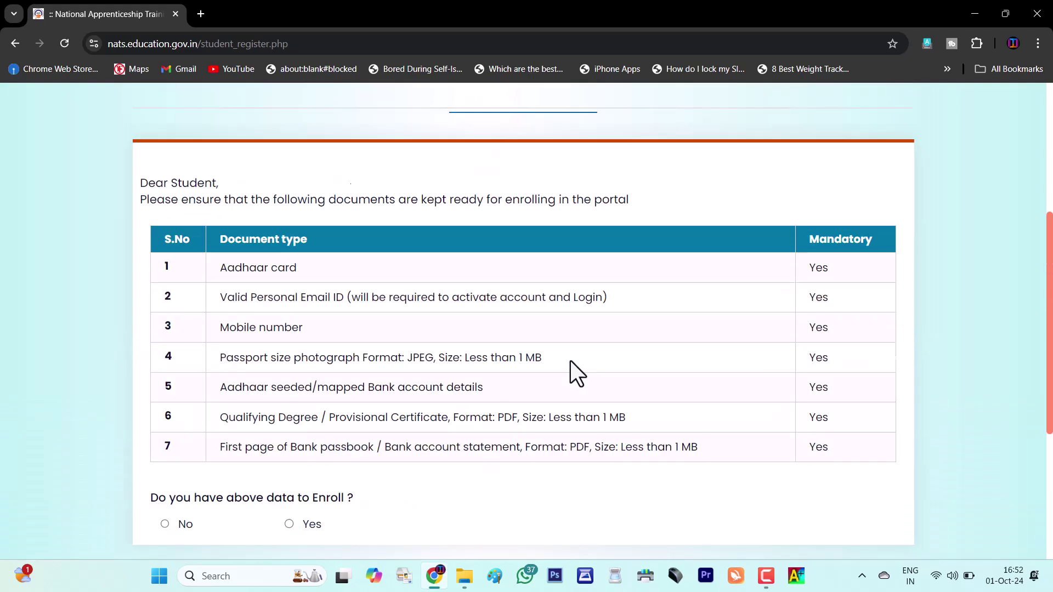
pyautogui.scroll(-4, 564, 362)
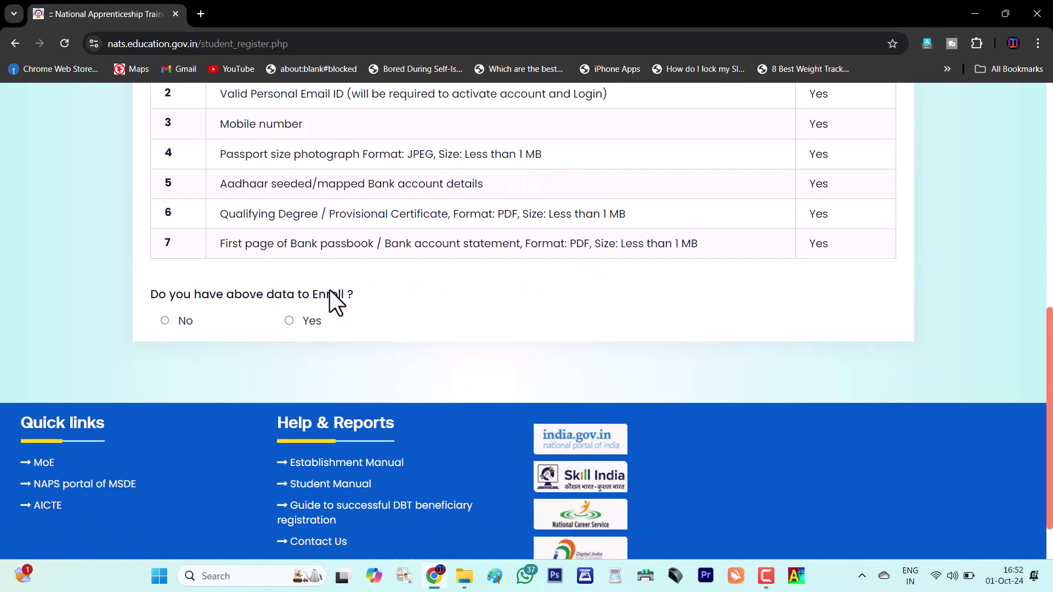
# Step: Answer Yes to having the required enrolment data and go through the Email and Mobile fields of the form
pyautogui.click(288, 322)
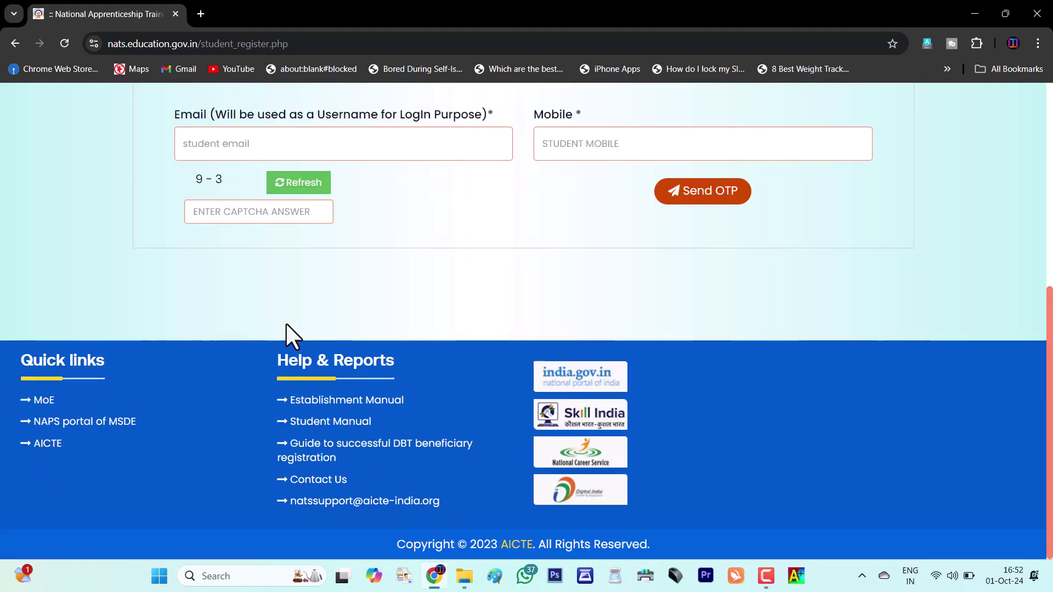
pyautogui.scroll(3, 351, 286)
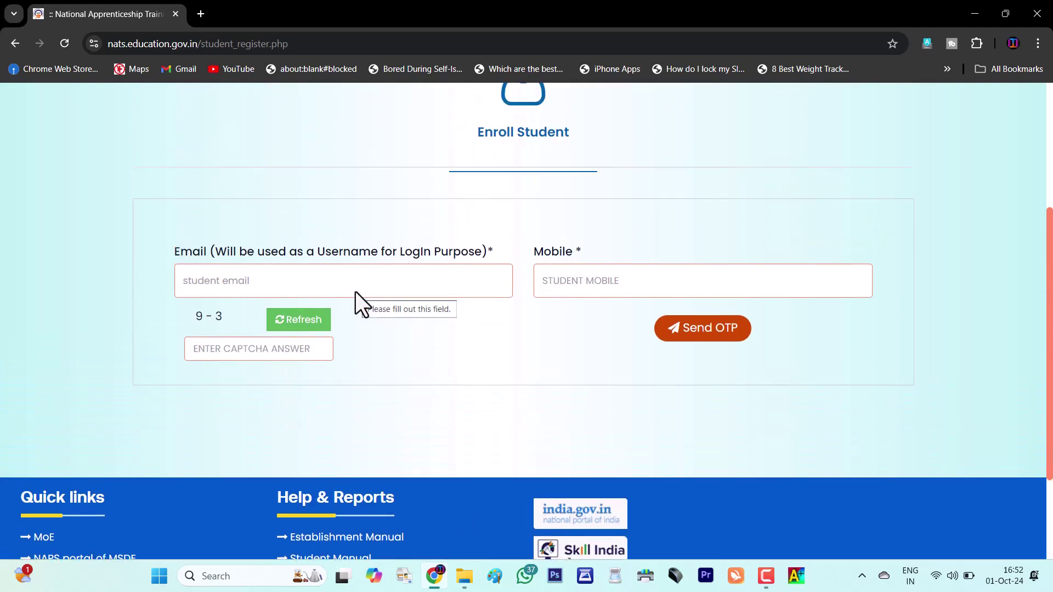
pyautogui.scroll(2, 216, 253)
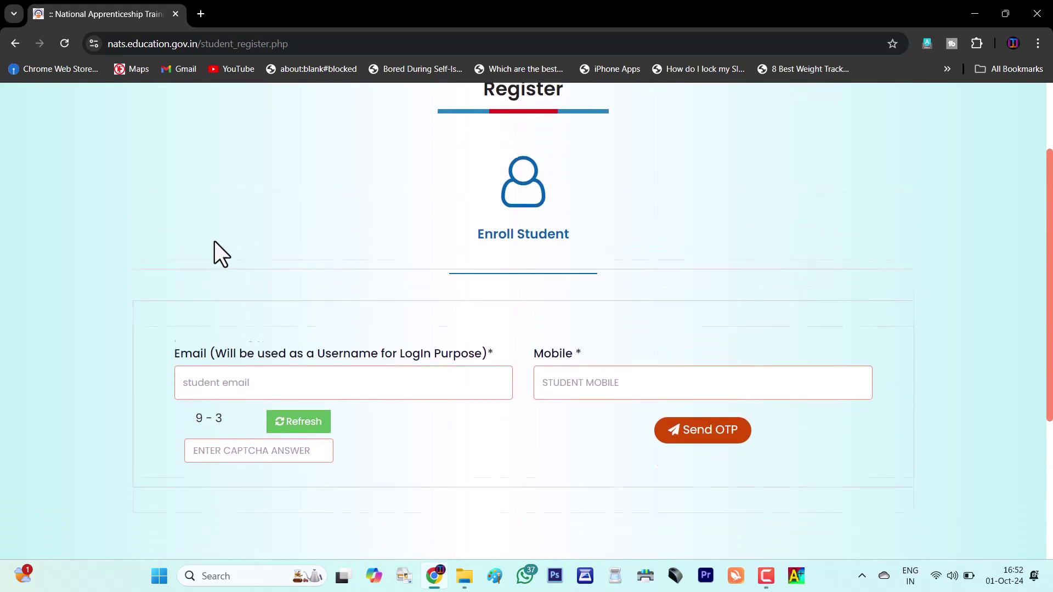
pyautogui.scroll(-1, 219, 286)
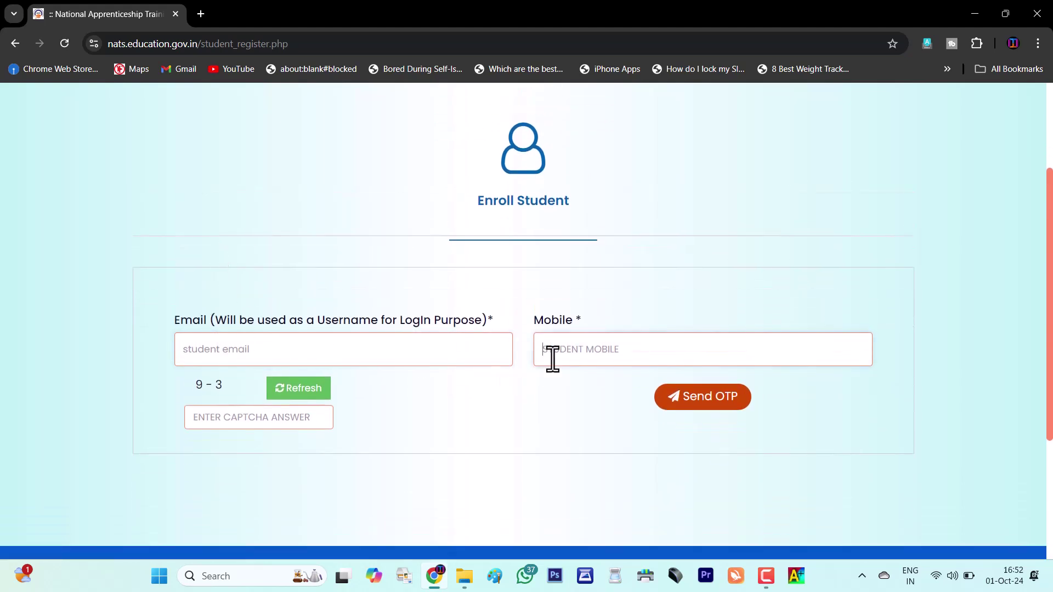
pyautogui.click(297, 346)
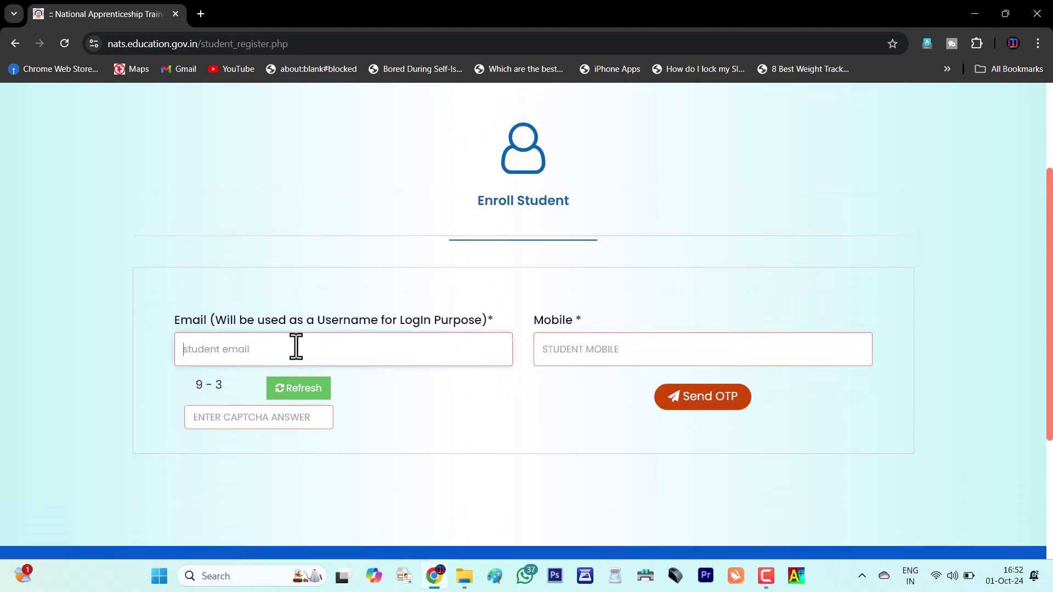
pyautogui.click(560, 350)
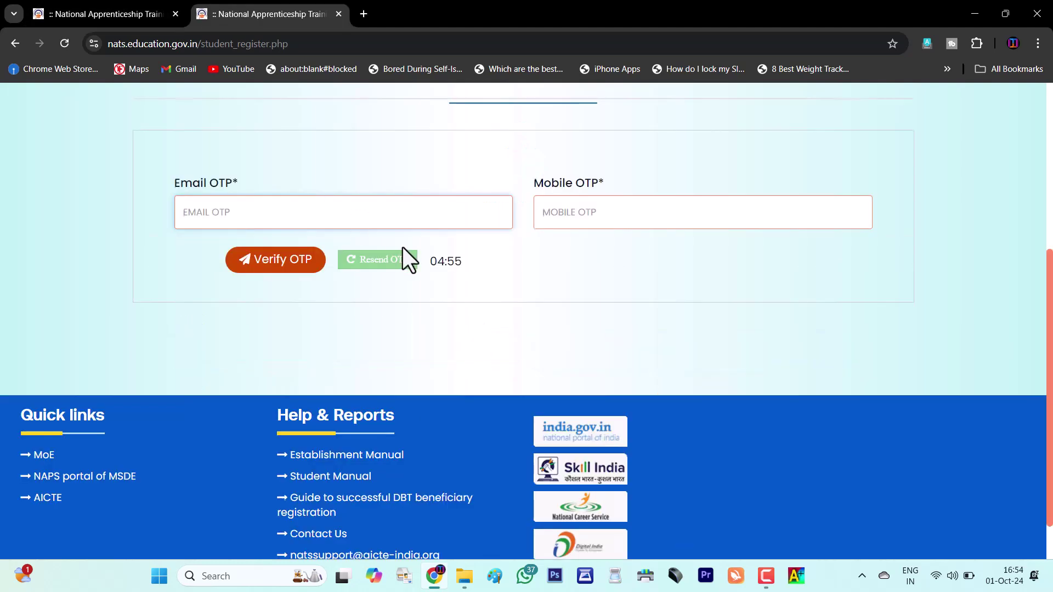
# Step: Enter the email OTP and the mobile OTP and verify them
pyautogui.scroll(3, 403, 247)
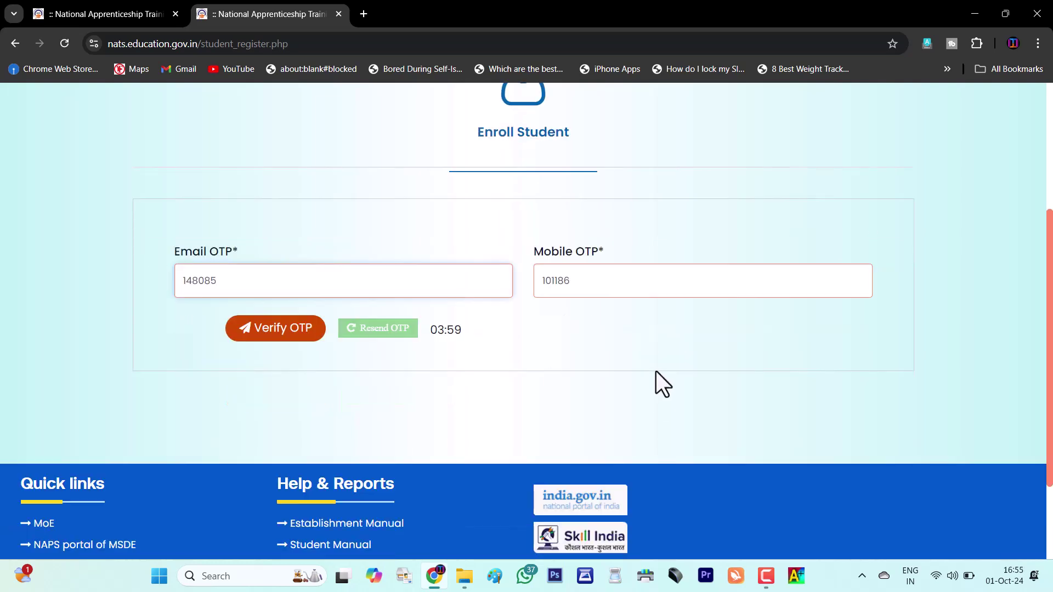
pyautogui.click(269, 328)
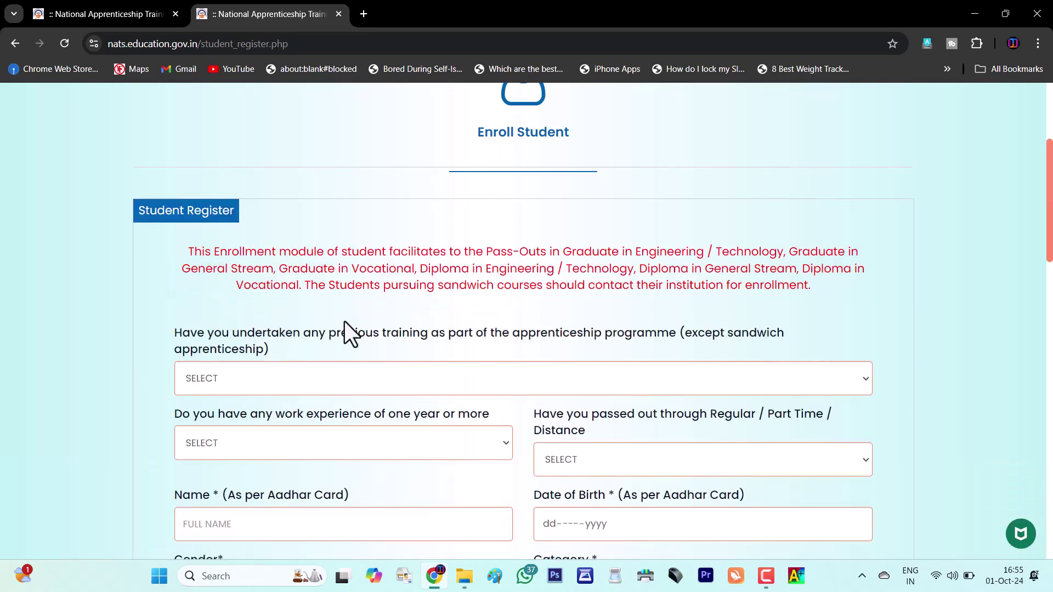
# Step: Read the red notice above the Student Register form about eligible graduates, diploma holders and sandwich-course students
pyautogui.scroll(-7, 349, 294)
pyautogui.scroll(6, 354, 274)
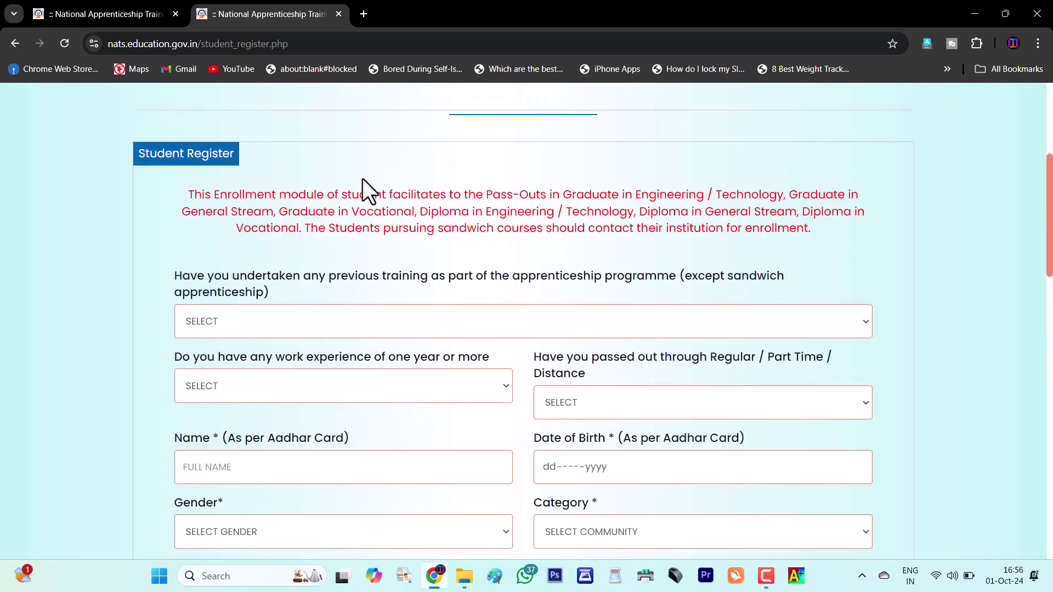
pyautogui.moveTo(483, 195); pyautogui.dragTo(864, 211)
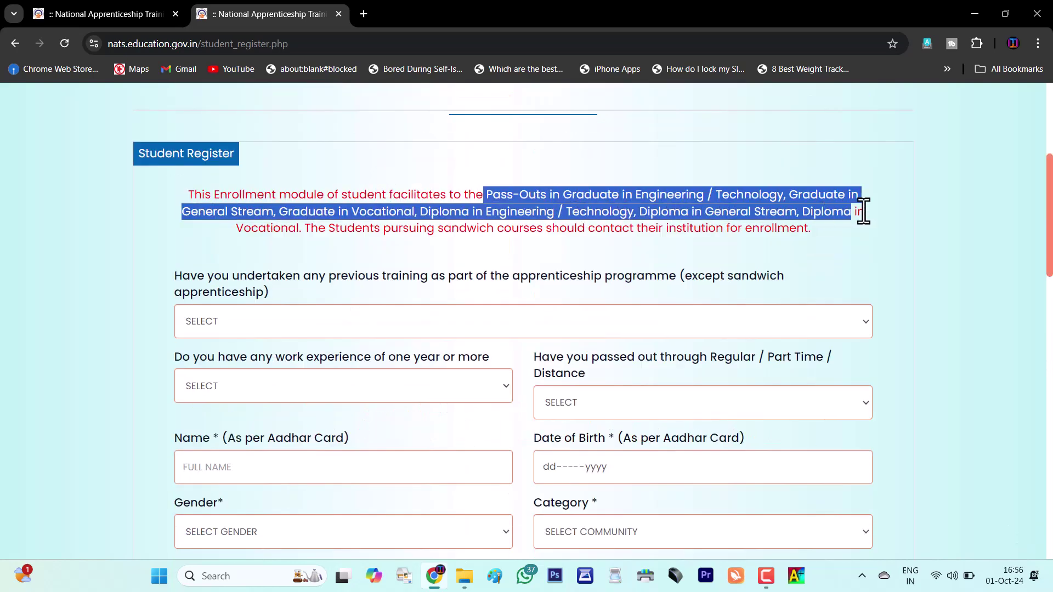
pyautogui.click(336, 241)
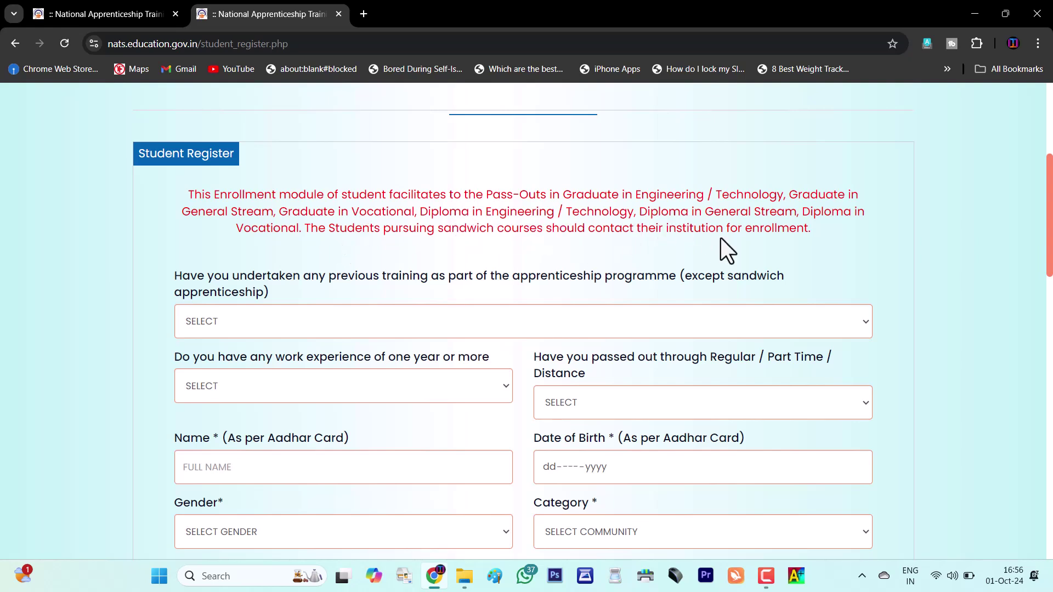
pyautogui.moveTo(495, 229); pyautogui.dragTo(796, 229)
pyautogui.click(833, 255)
# Step: Answer the background questions with NO for previous apprenticeship training, NO for work experience and REGULAR for study mode
pyautogui.scroll(-1, 694, 189)
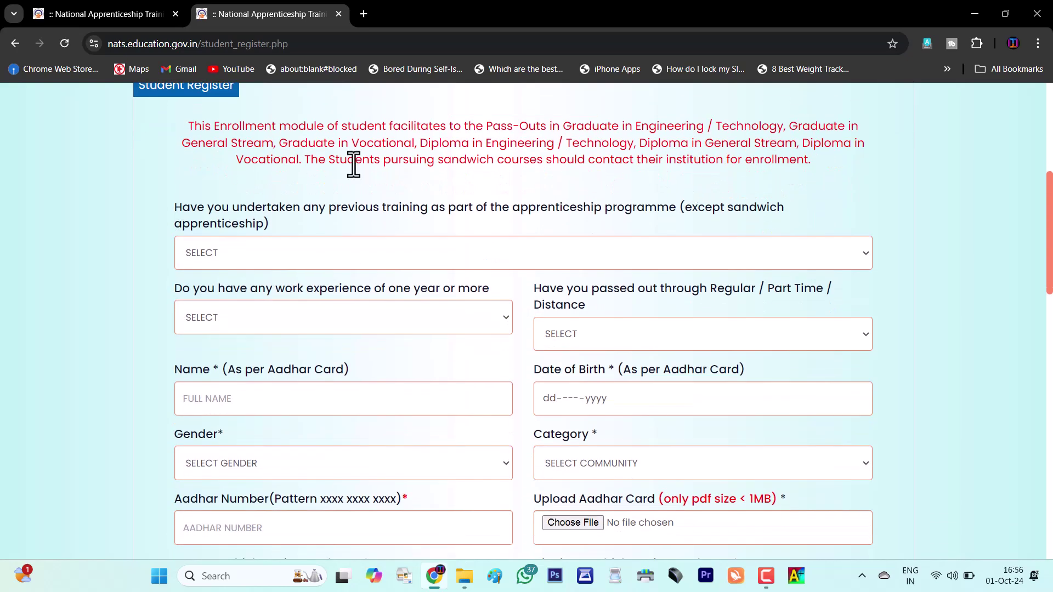
pyautogui.click(290, 245)
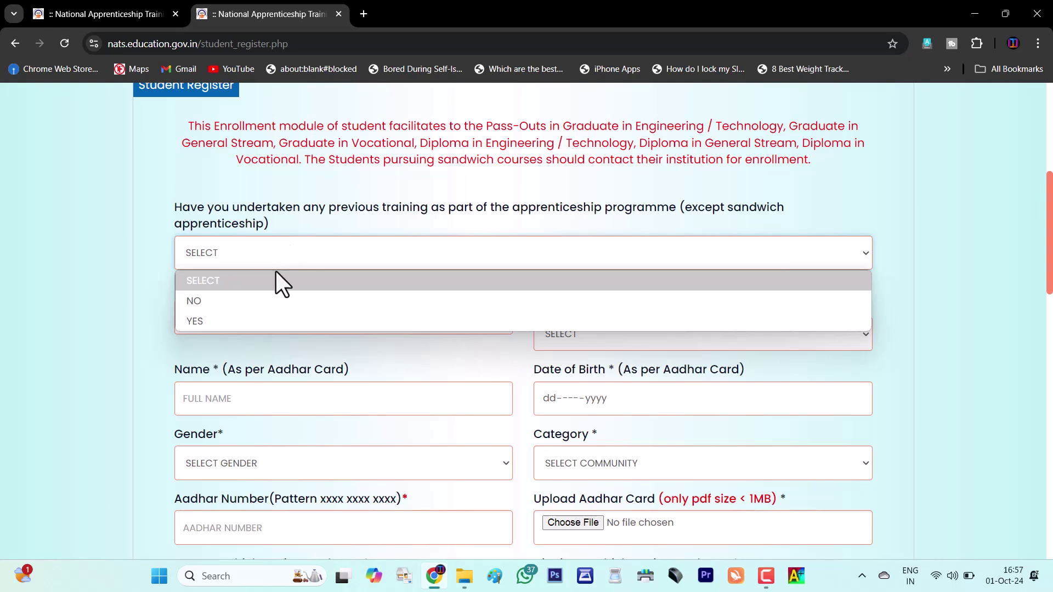
pyautogui.click(283, 301)
pyautogui.scroll(-1, 289, 247)
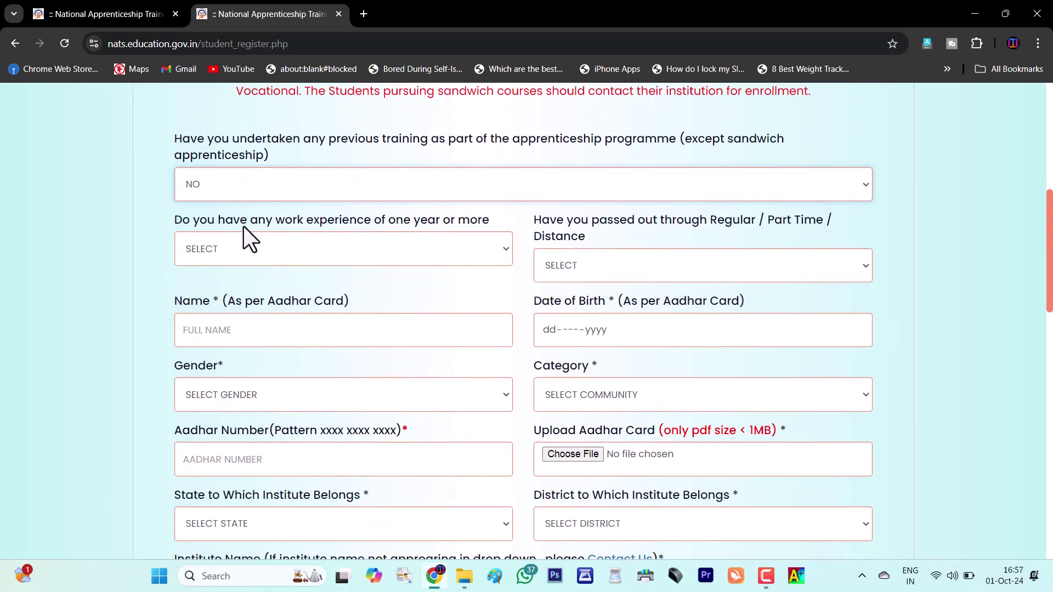
pyautogui.click(259, 249)
pyautogui.click(234, 298)
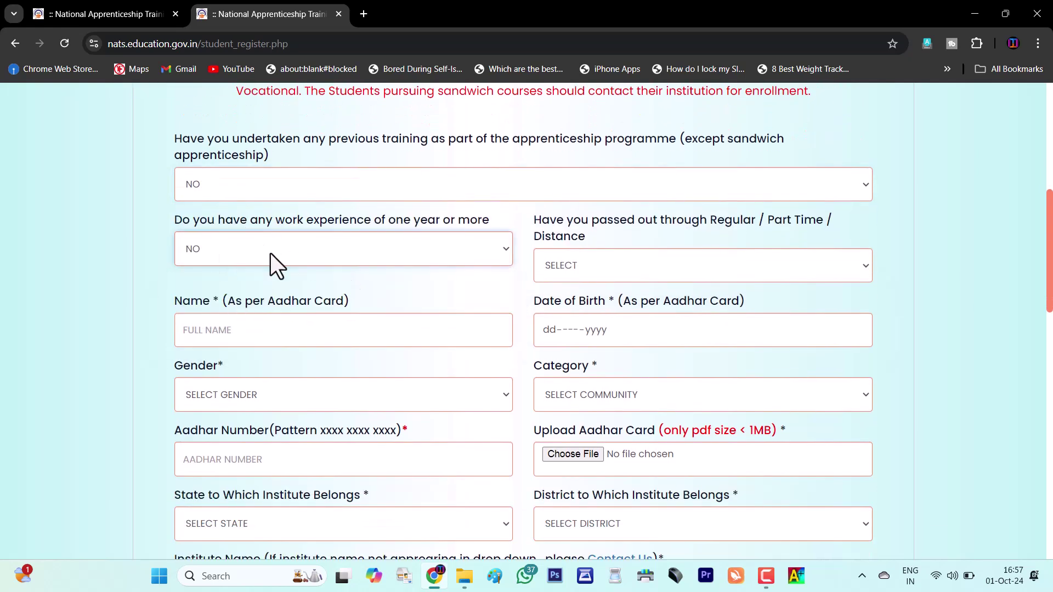
pyautogui.click(656, 266)
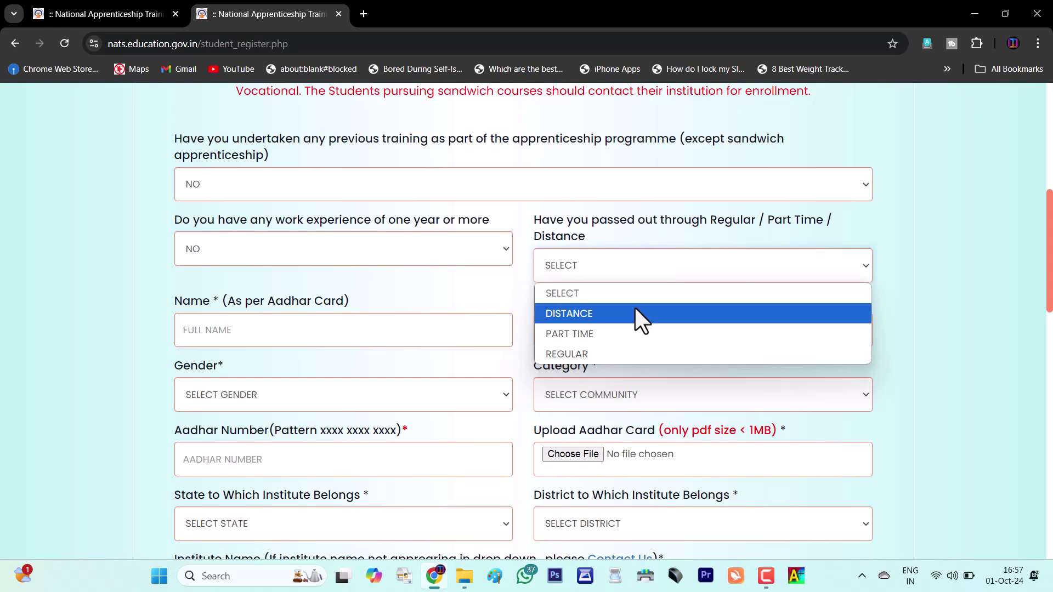
pyautogui.click(638, 354)
# Step: Go through the Name and Date of Birth fields and set Gender to MALE and Category to OTHERS
pyautogui.scroll(-1, 236, 252)
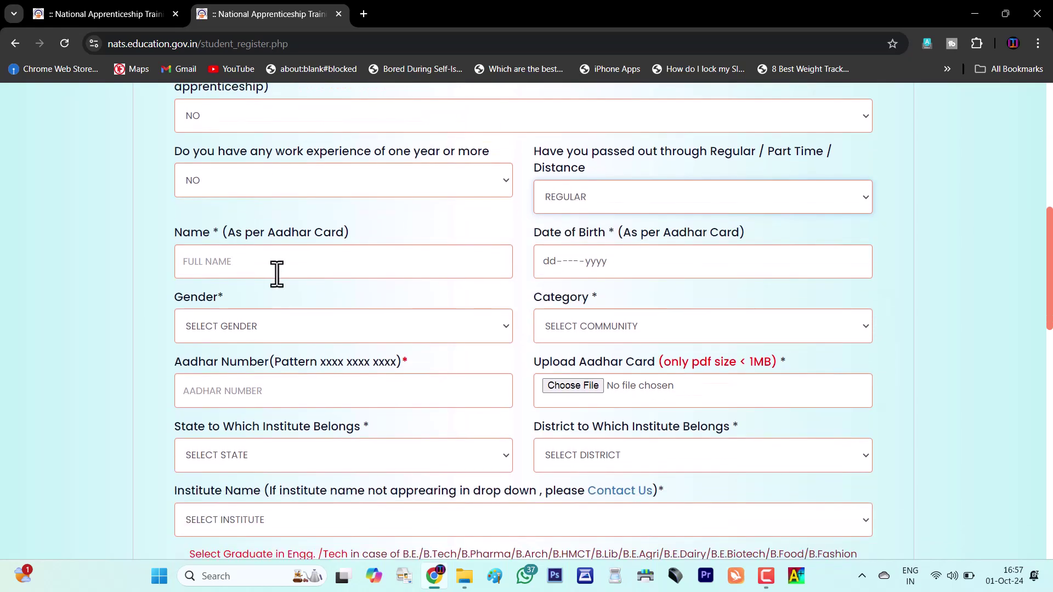
pyautogui.click(264, 256)
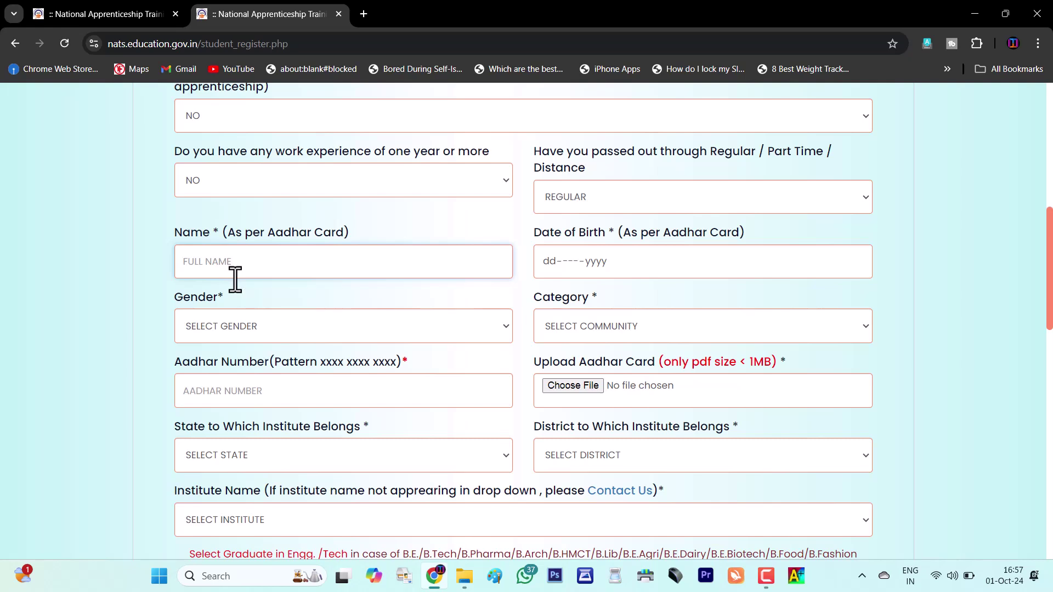
pyautogui.click(546, 267)
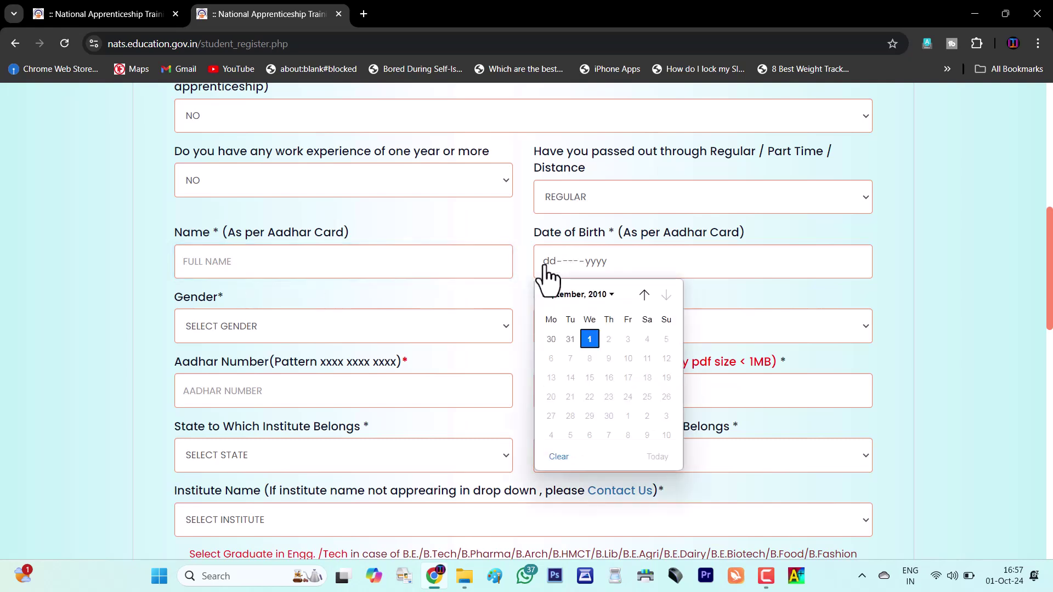
pyautogui.click(406, 319)
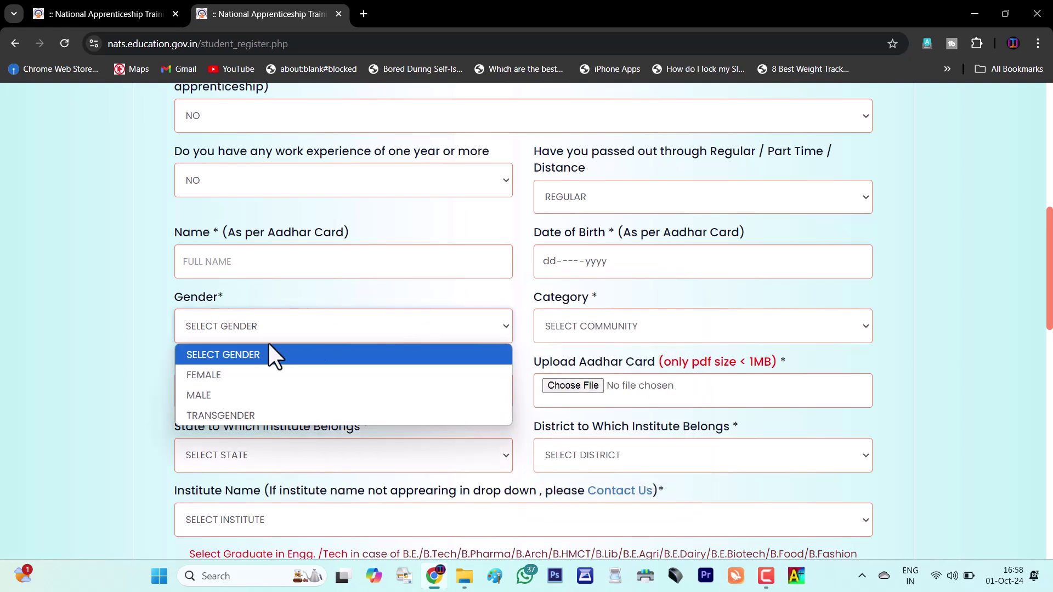
pyautogui.click(282, 396)
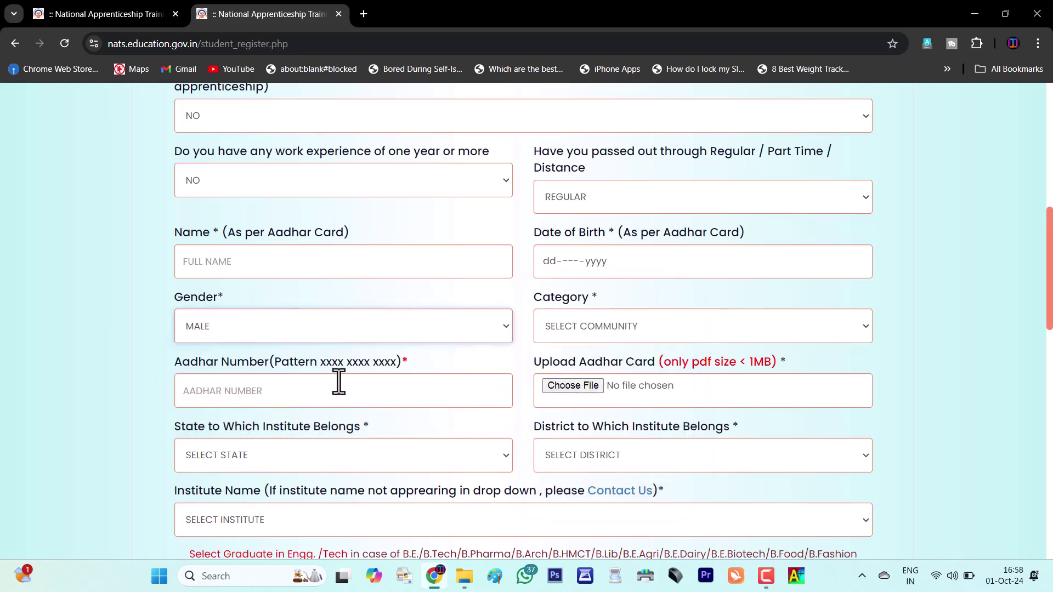
pyautogui.click(557, 323)
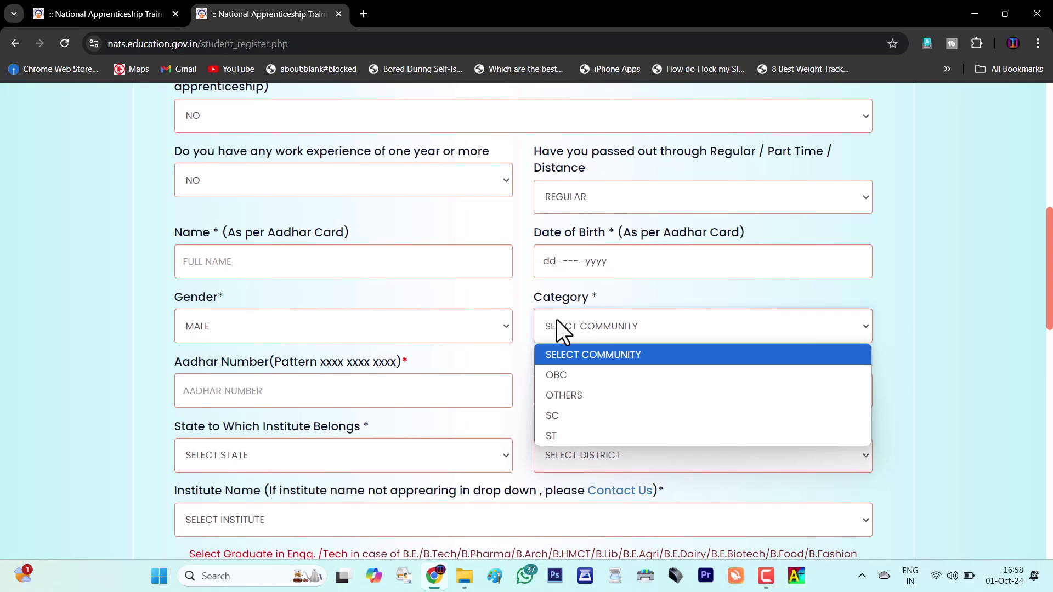
pyautogui.click(598, 403)
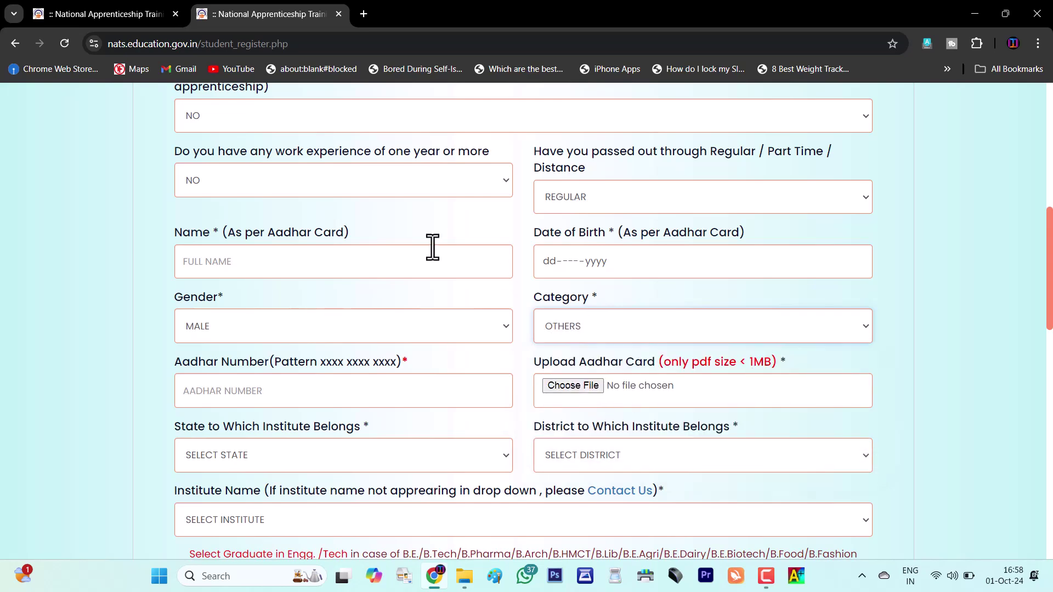
# Step: Try to paste the Aadhar number into its field and dismiss the alert
pyautogui.scroll(-2, 329, 287)
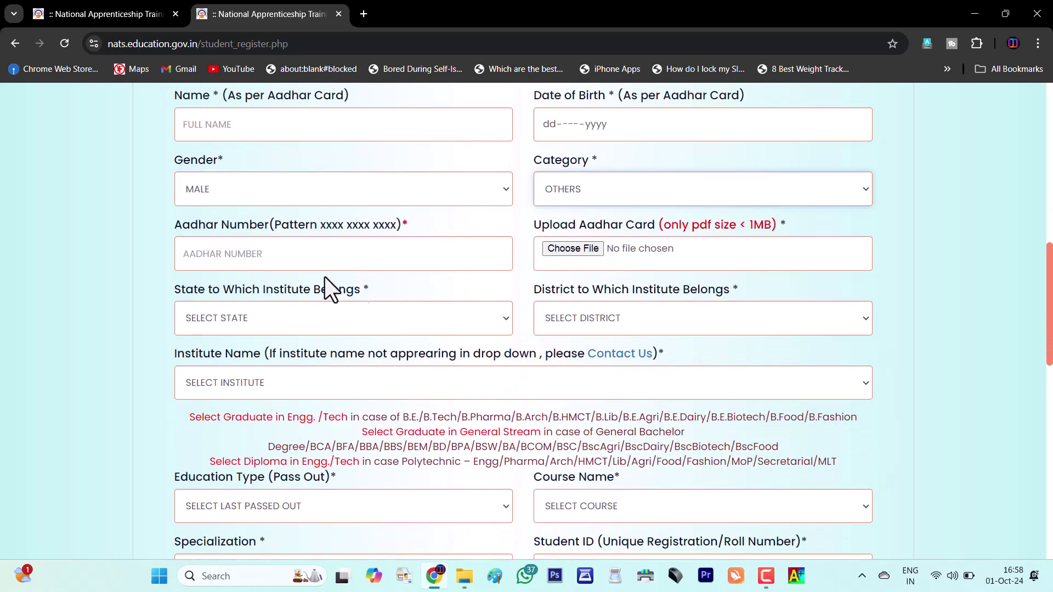
pyautogui.click(237, 257)
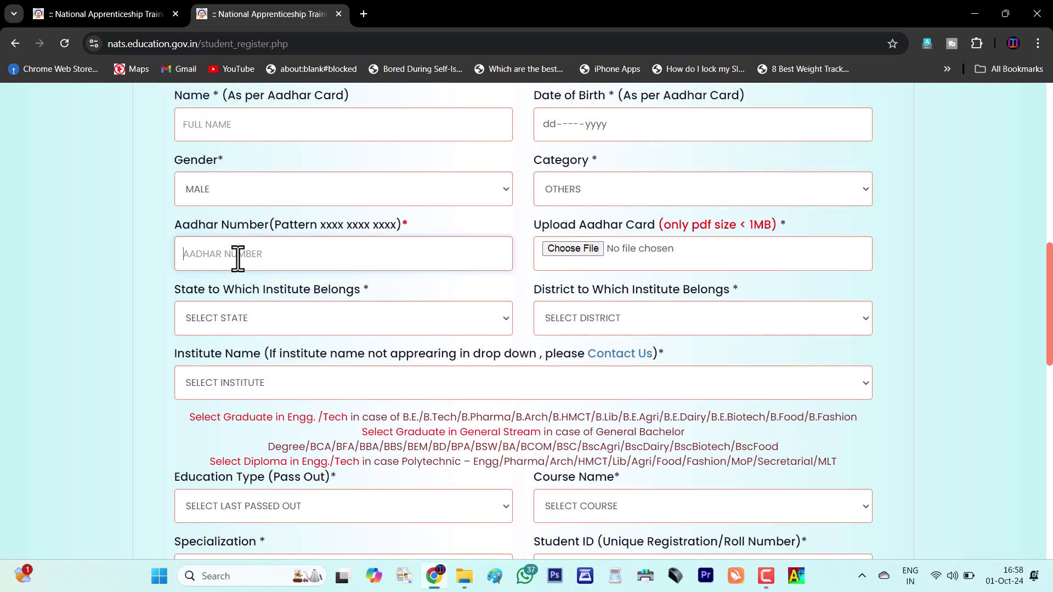
pyautogui.hotkey('ctrl', 'v')
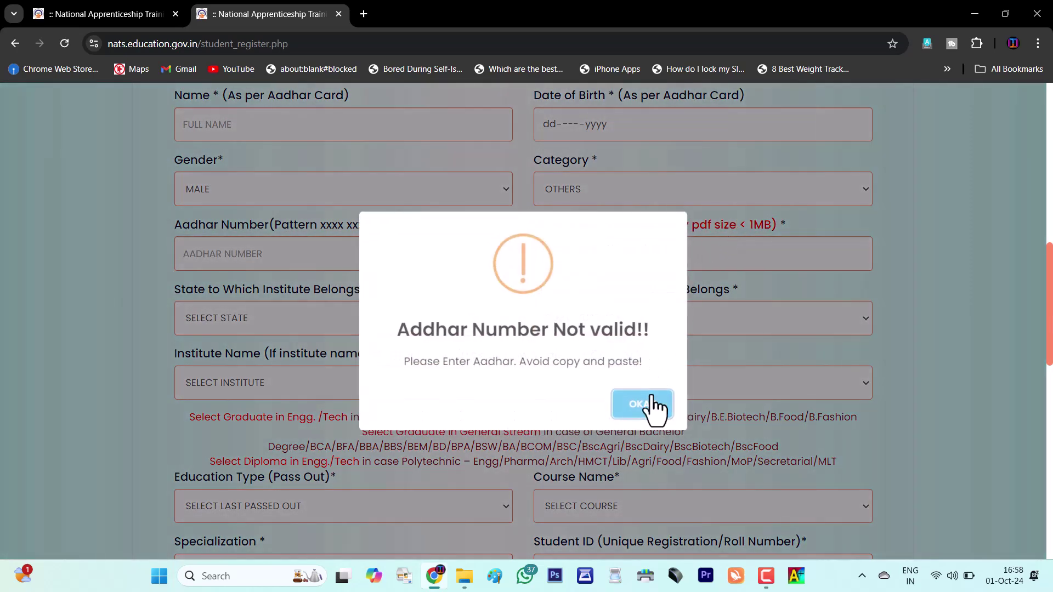
pyautogui.click(653, 408)
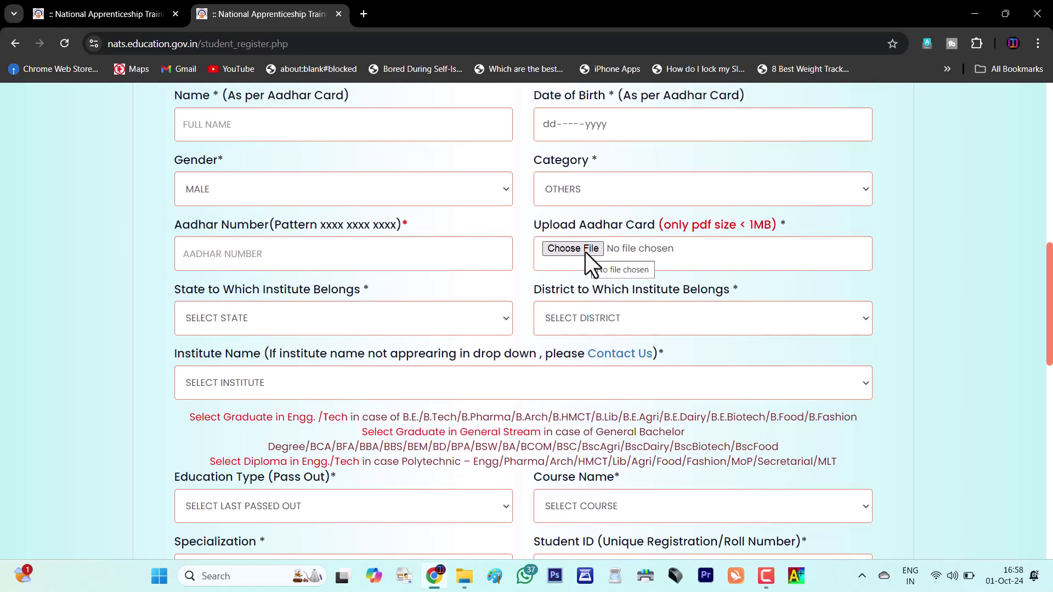
# Step: Set the institute's state to TAMIL NADU and its district to TIRUPATHUR
pyautogui.click(308, 328)
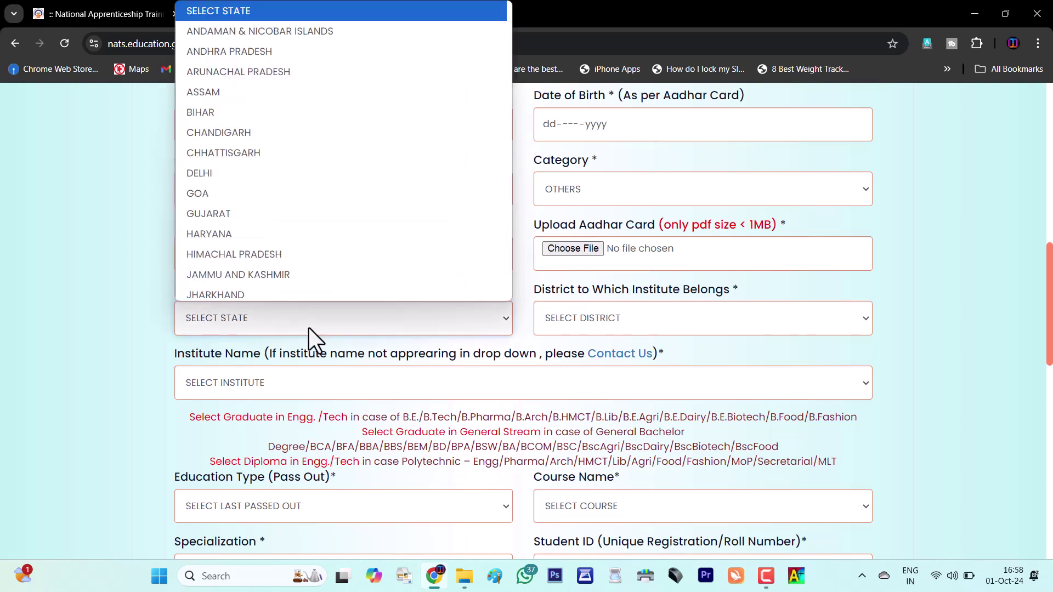
pyautogui.scroll(-5, 281, 182)
pyautogui.click(291, 173)
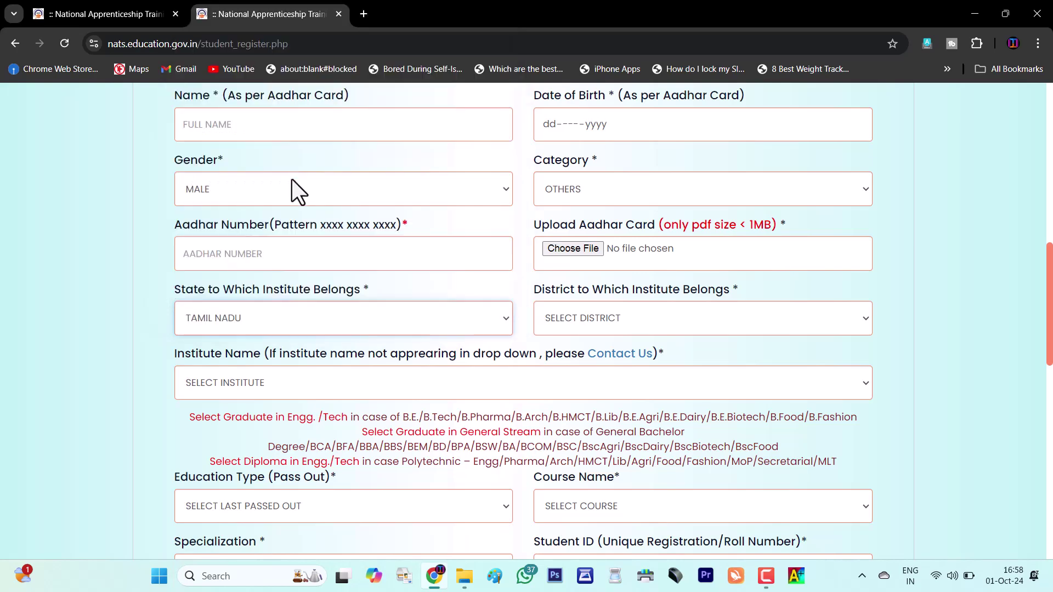
pyautogui.click(665, 315)
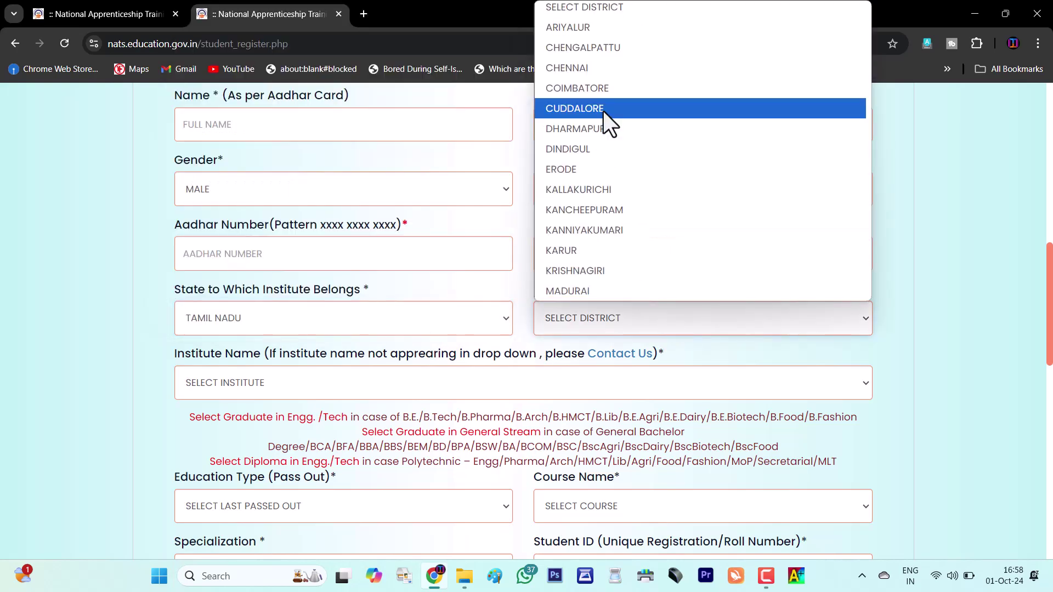
pyautogui.scroll(-8, 608, 98)
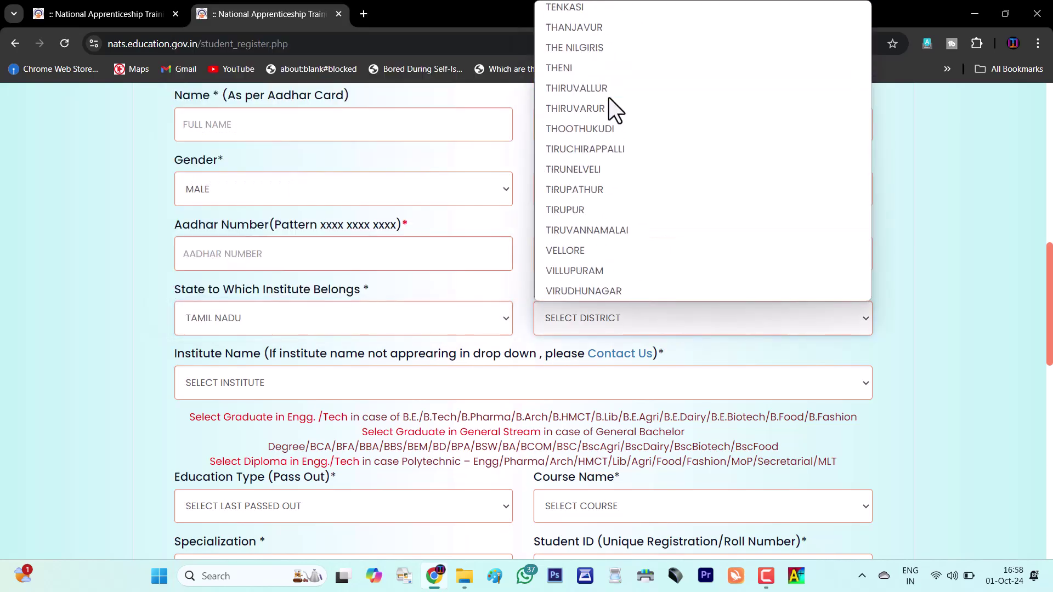
pyautogui.click(611, 189)
# Step: Choose OTHERS as the institute name
pyautogui.scroll(-2, 426, 258)
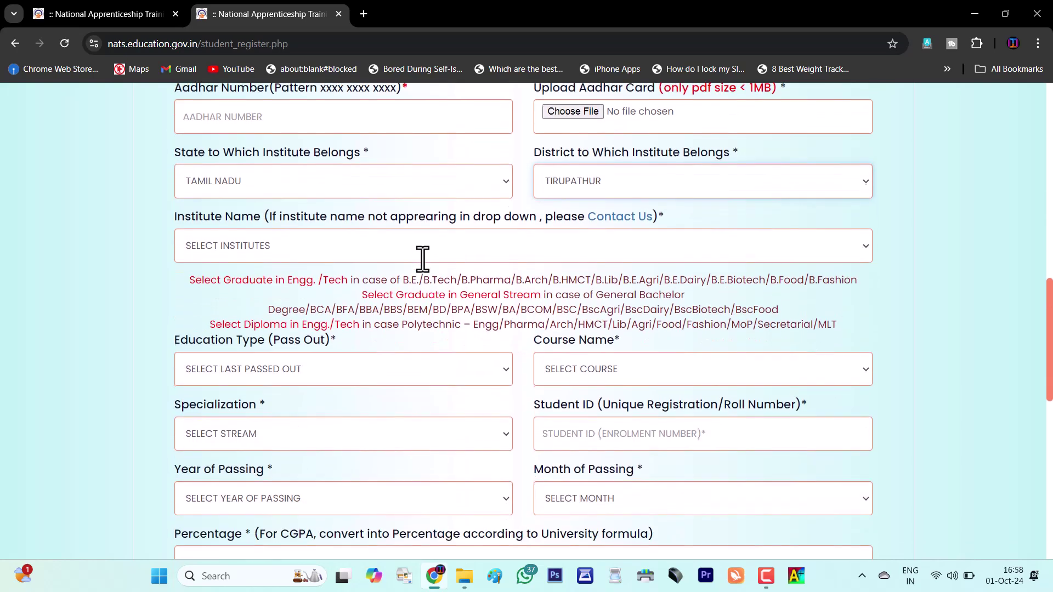
pyautogui.click(347, 257)
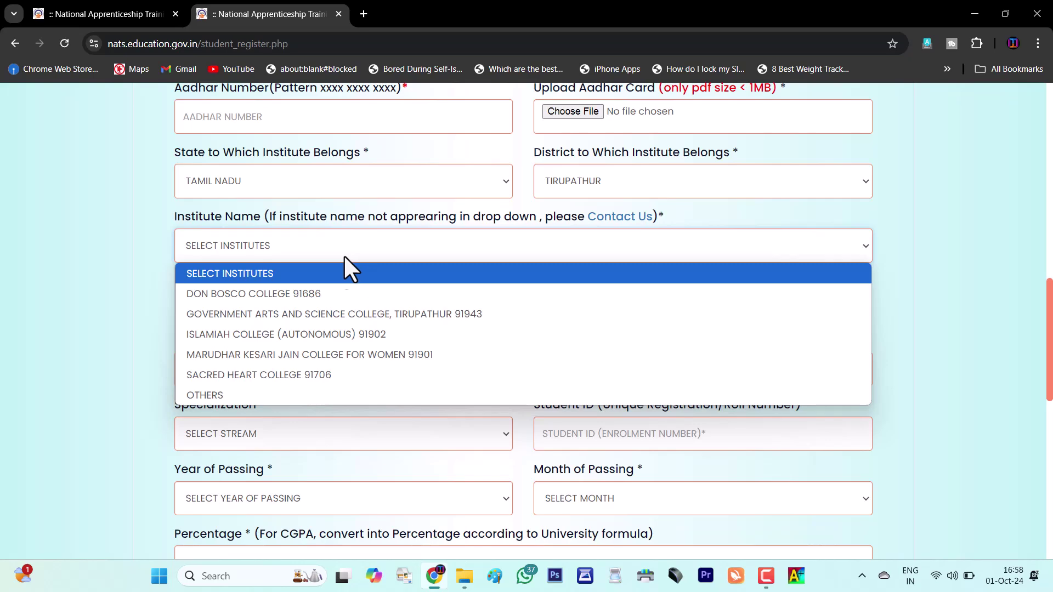
pyautogui.click(394, 395)
# Step: Read the red notes above Education Type on which degrees count as engineering graduate, general stream graduate or diploma
pyautogui.scroll(-1, 394, 249)
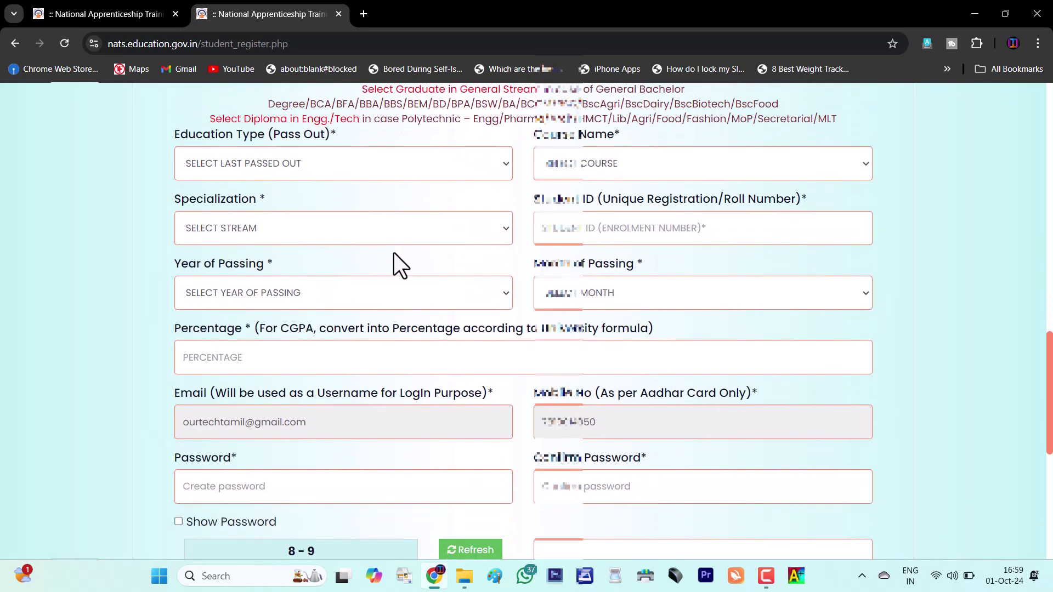
pyautogui.scroll(1, 347, 242)
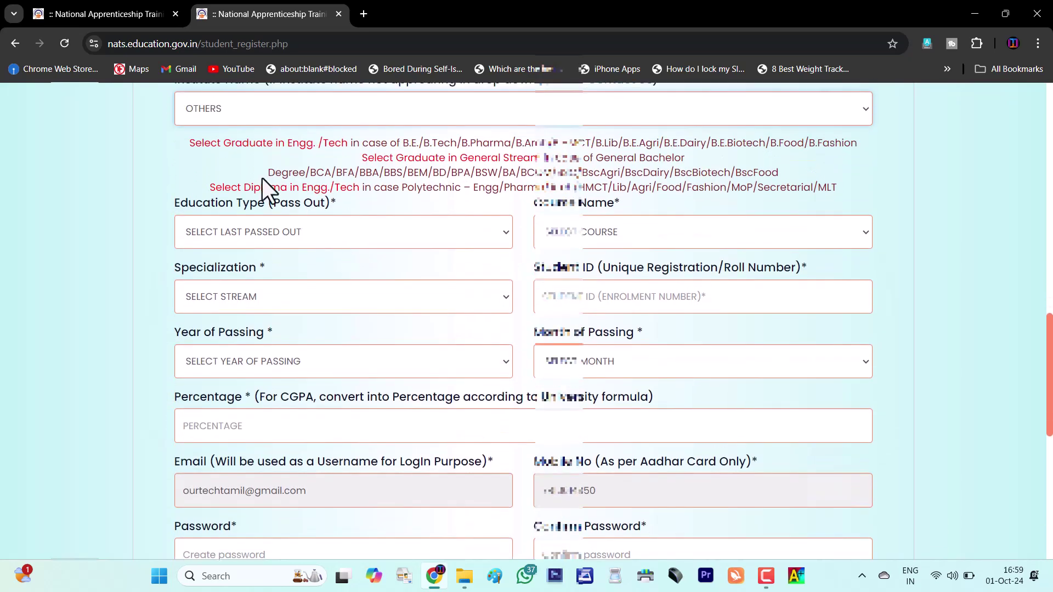
pyautogui.moveTo(522, 145); pyautogui.dragTo(399, 151)
pyautogui.click(398, 148)
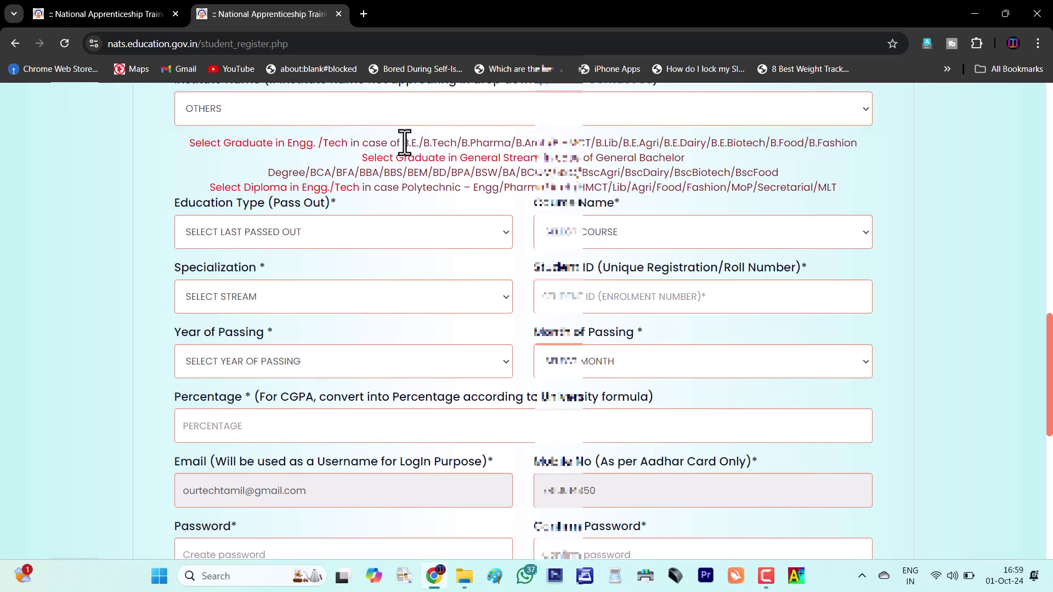
pyautogui.moveTo(224, 144); pyautogui.dragTo(348, 153)
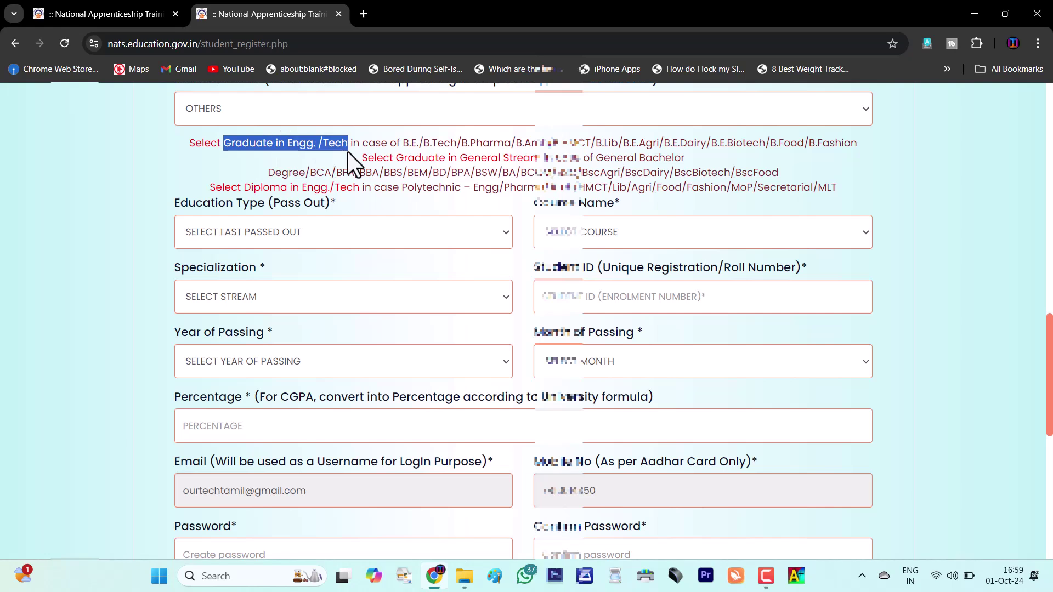
pyautogui.click(267, 164)
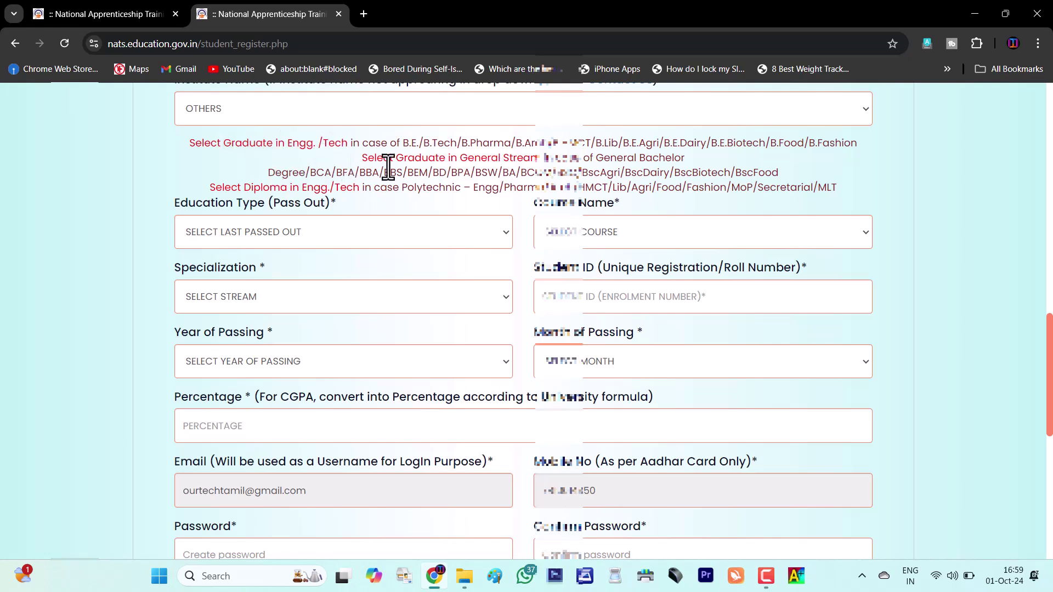
pyautogui.moveTo(422, 159); pyautogui.dragTo(665, 159)
pyautogui.click(620, 165)
pyautogui.click(692, 166)
pyautogui.moveTo(276, 173); pyautogui.dragTo(509, 173)
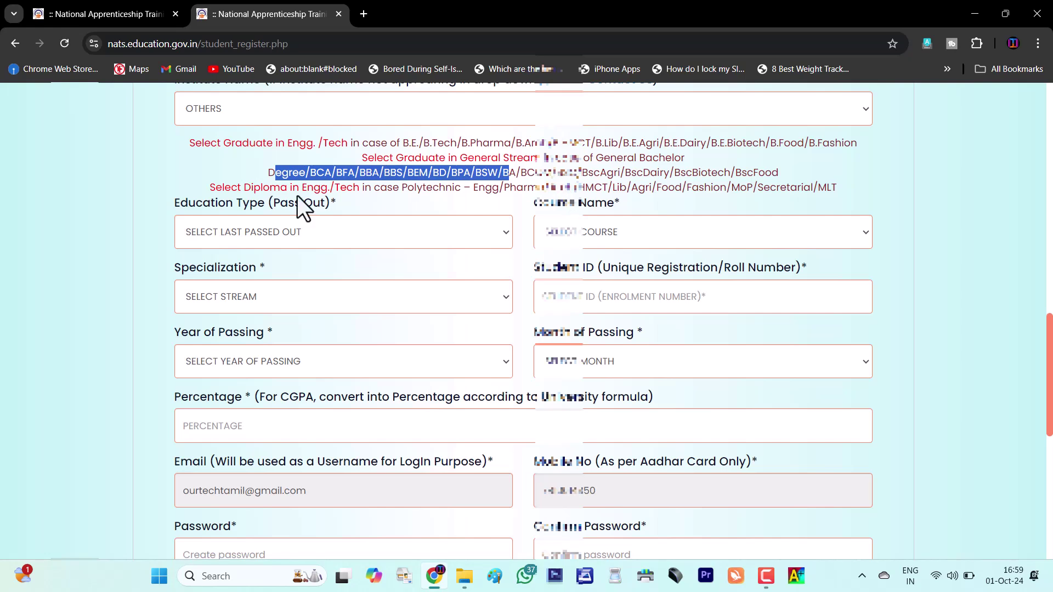
pyautogui.moveTo(250, 191); pyautogui.dragTo(836, 188)
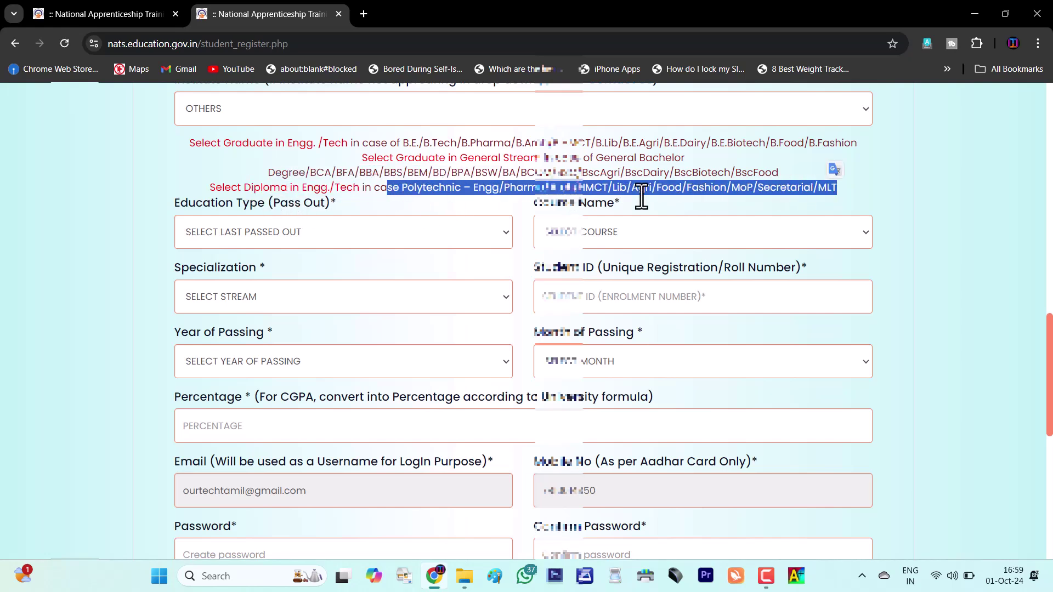
pyautogui.click(82, 186)
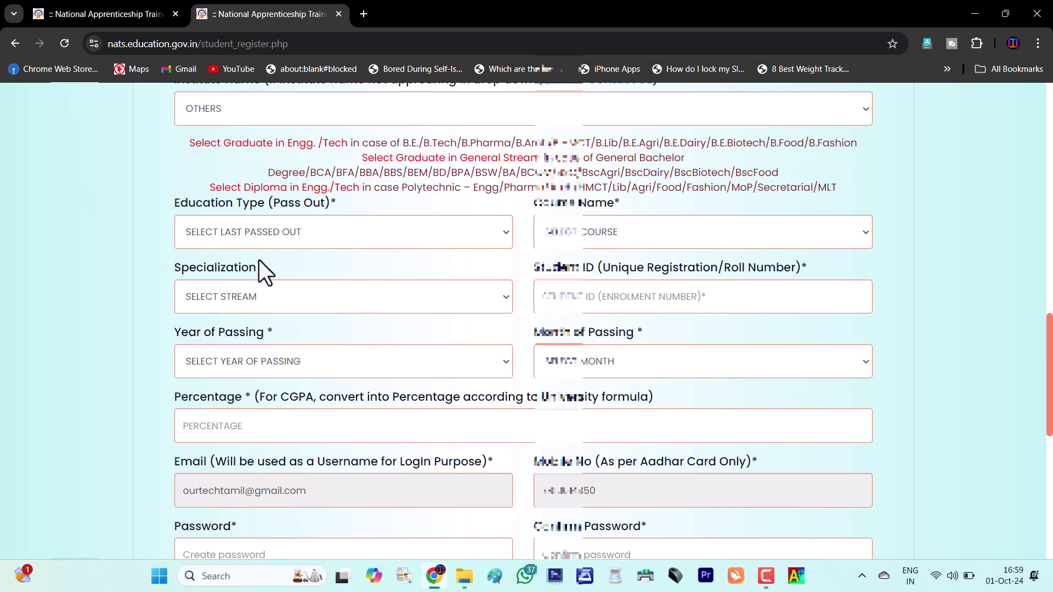
# Step: Set the education type to GRADUATE IN ENGINEERING / TECHNOLOGY and choose the bachelor's BE/BTECH option as the course name
pyautogui.click(352, 229)
pyautogui.click(352, 320)
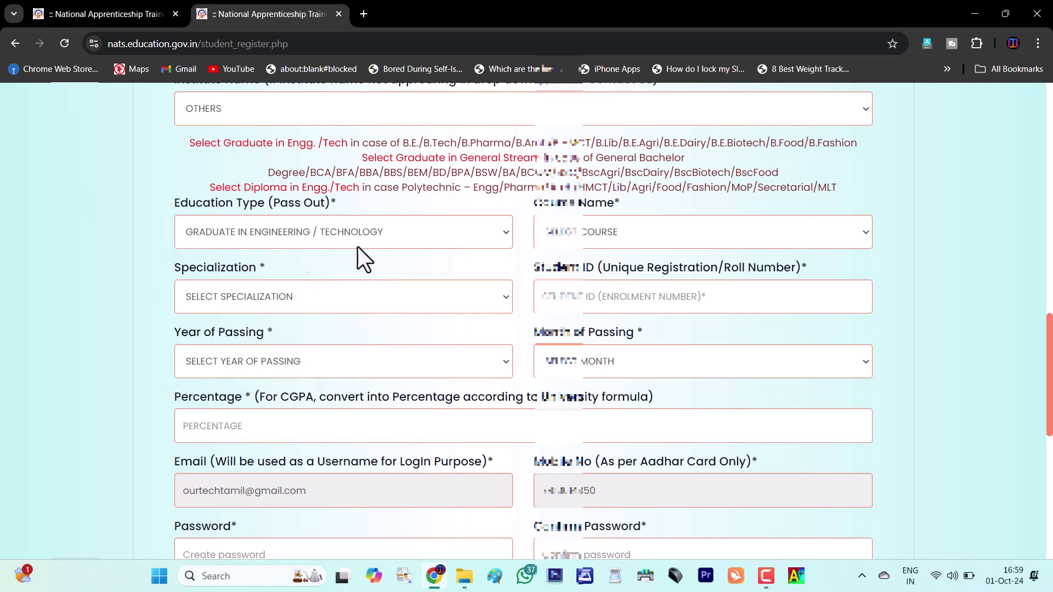
pyautogui.click(637, 225)
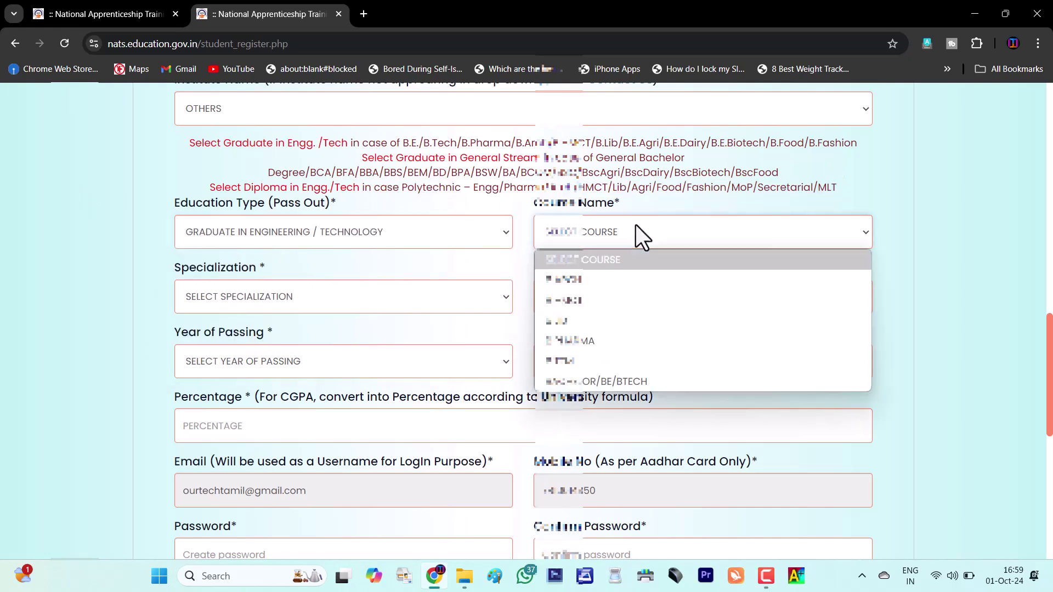
pyautogui.click(641, 380)
# Step: Set the specialization to ELECTRICAL AND ELECTRONICS ENGINEERING and enter the student's registration/roll number
pyautogui.click(337, 296)
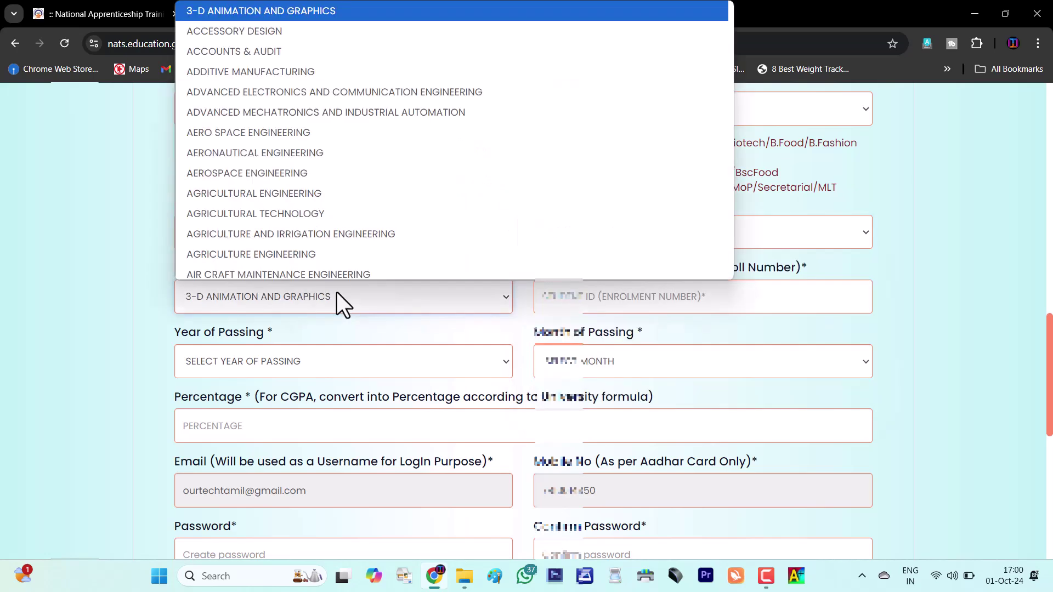
pyautogui.scroll(-5, 362, 148)
pyautogui.scroll(-20, 362, 148)
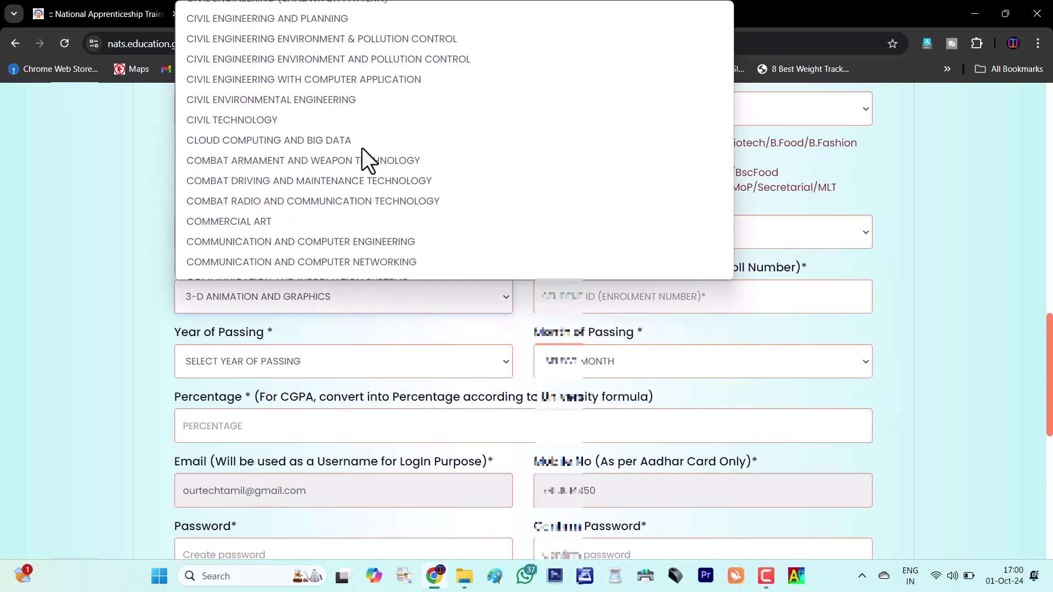
pyautogui.scroll(-5, 355, 158)
pyautogui.click(354, 159)
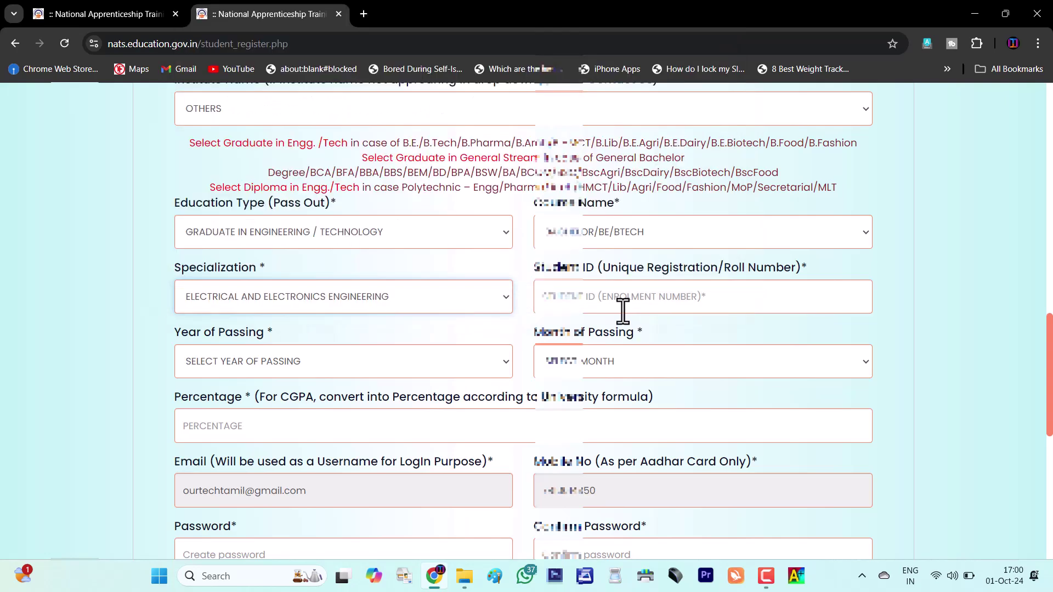
pyautogui.click(633, 303)
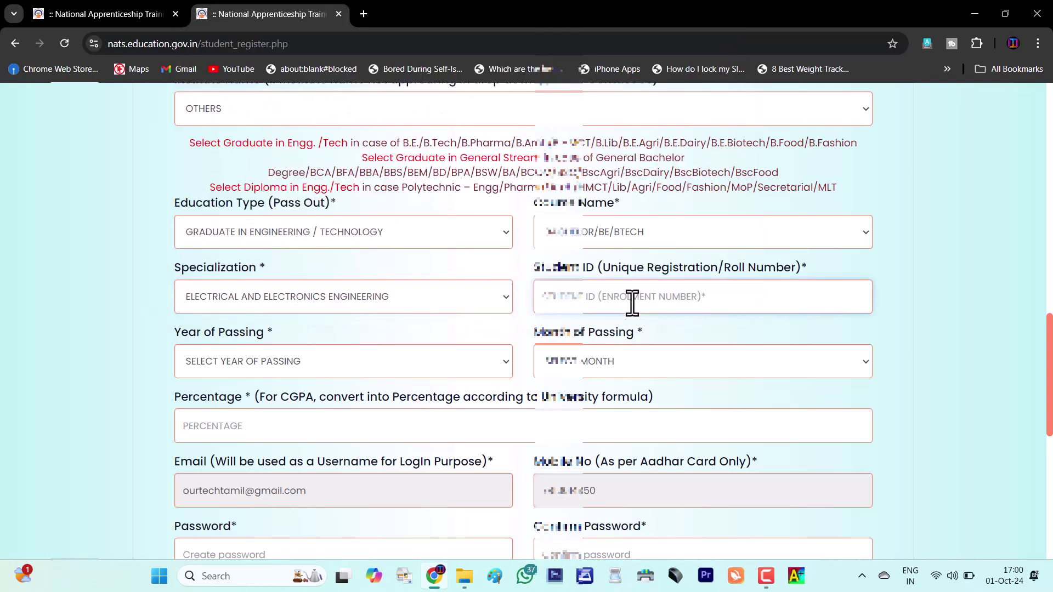
pyautogui.hotkey('ctrl', 'v')
# Step: Set the year of passing to 2020 and select the month of passing
pyautogui.scroll(-1, 292, 296)
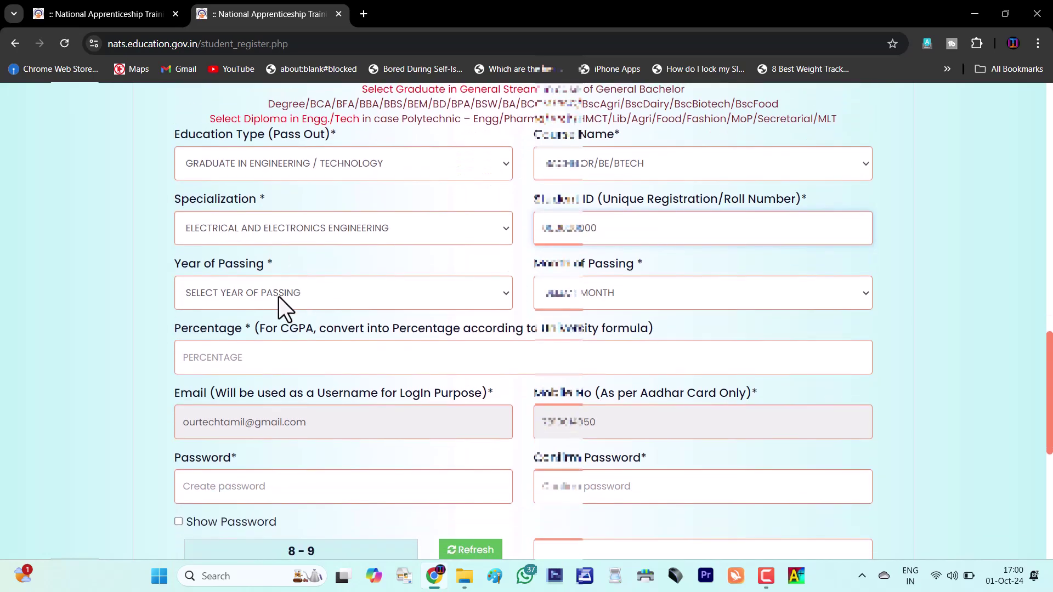
pyautogui.click(351, 293)
pyautogui.click(294, 378)
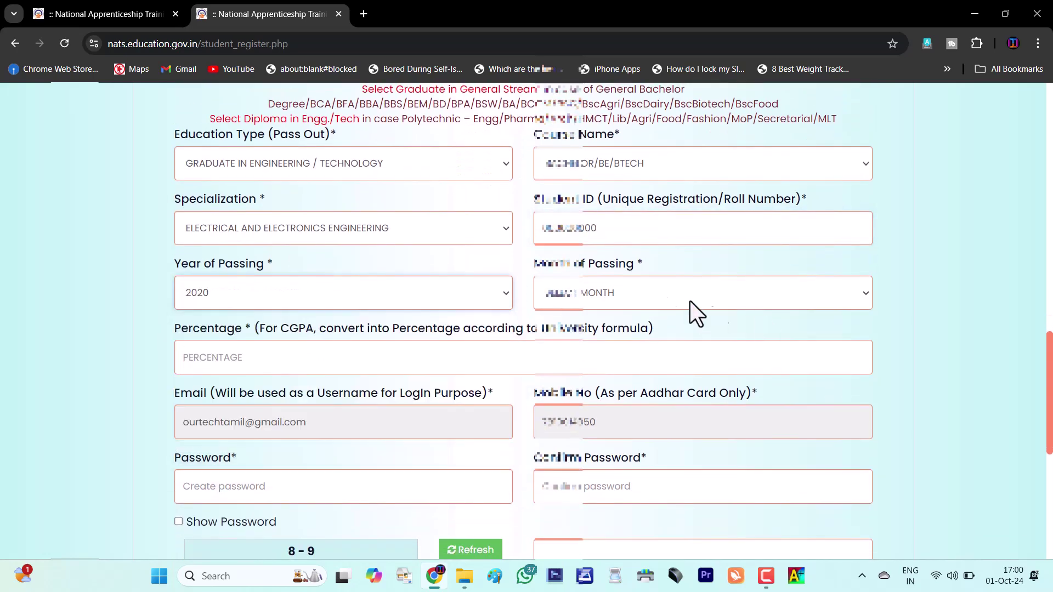
pyautogui.click(610, 296)
pyautogui.click(614, 211)
# Step: Enter 70 as the percentage
pyautogui.scroll(-1, 404, 250)
pyautogui.click(302, 295)
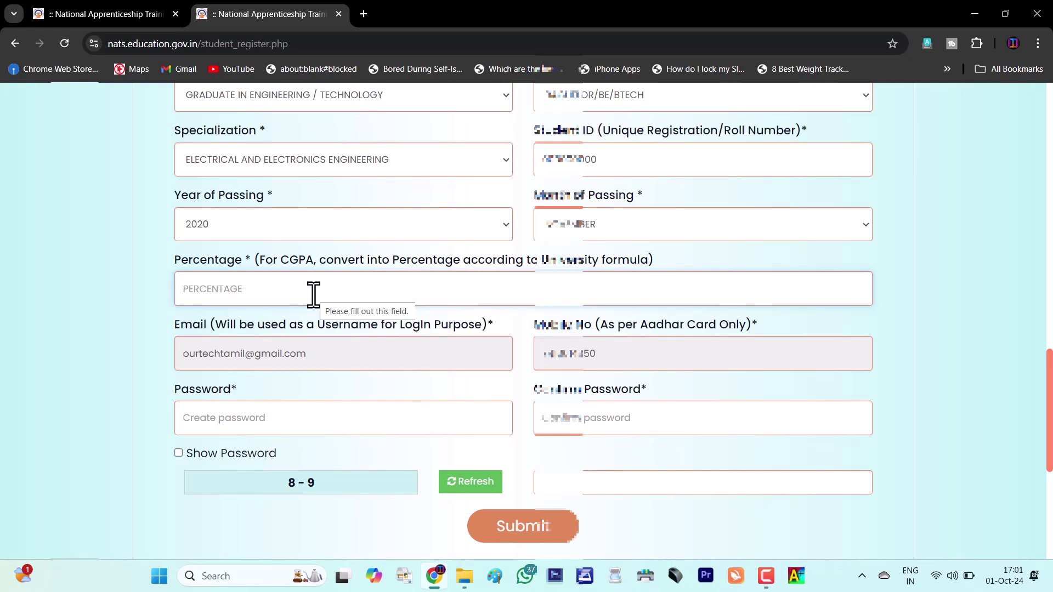
pyautogui.write('70')
pyautogui.scroll(-1, 384, 307)
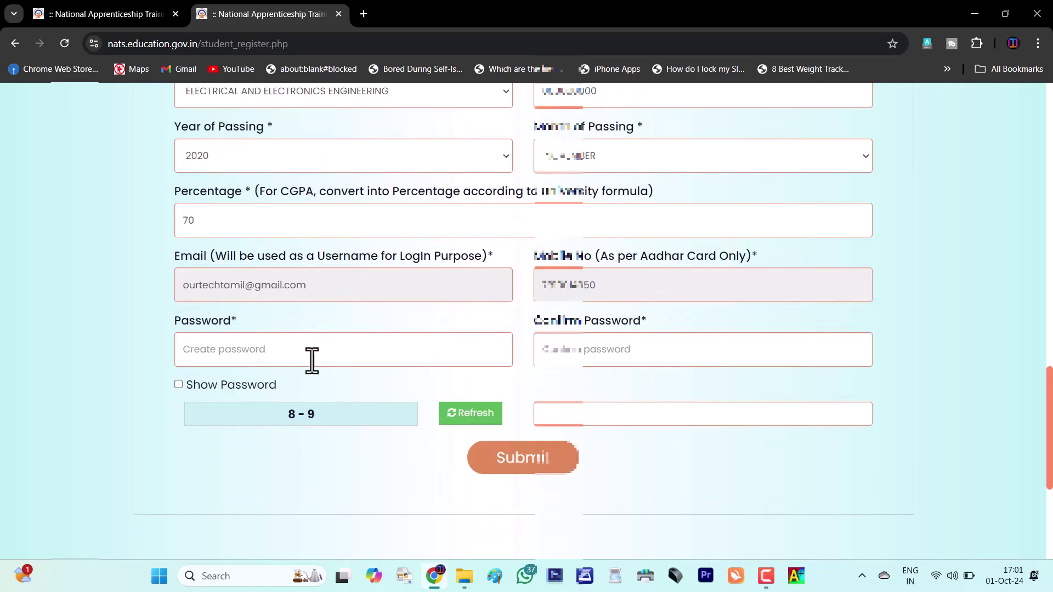
# Step: Enter and confirm the new account password and activate the answer field of the arithmetic captcha
pyautogui.click(285, 350)
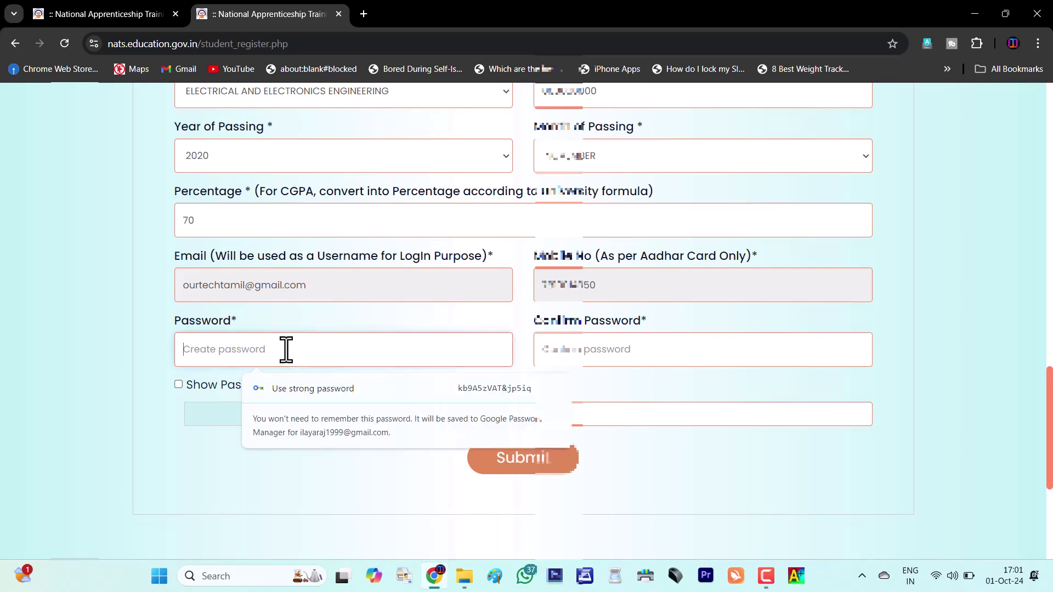
pyautogui.write('••••••')
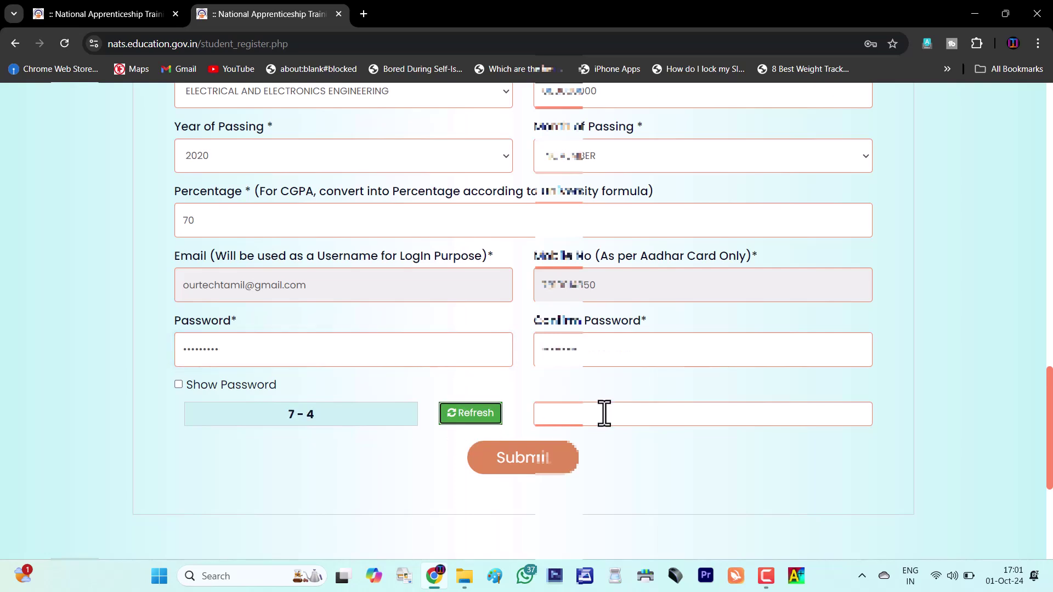
pyautogui.click(603, 413)
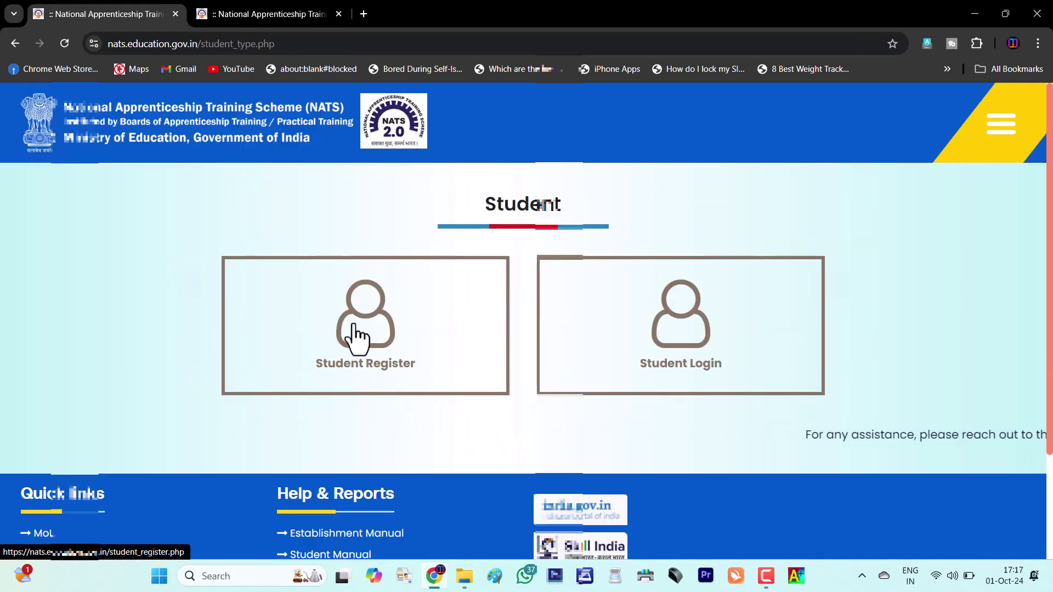
# Step: Open the Student Login page and switch to the signed-in student dashboard in the other browser tab
pyautogui.click(658, 336)
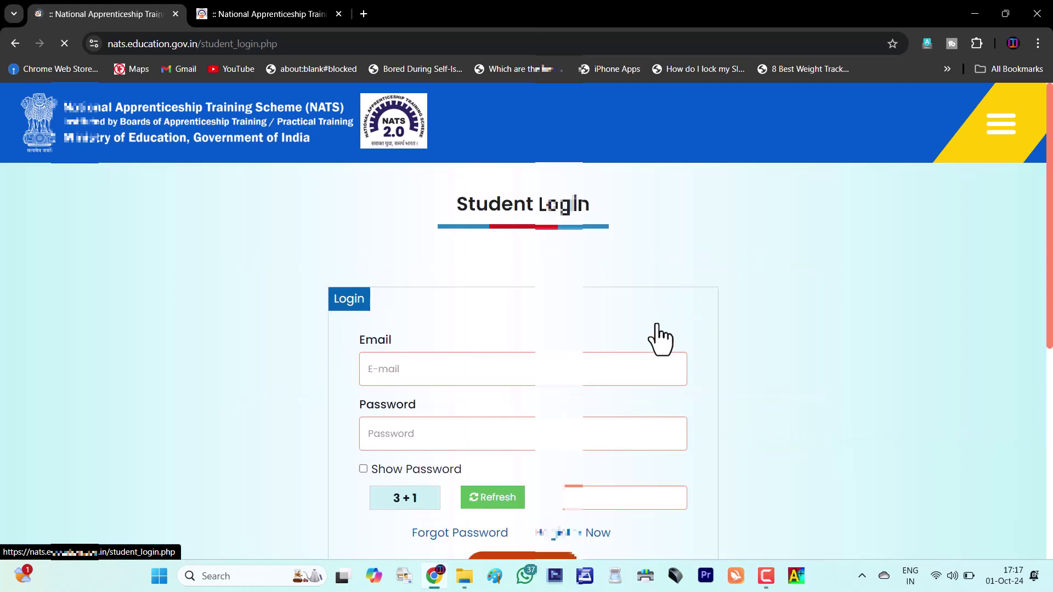
pyautogui.scroll(-3, 450, 324)
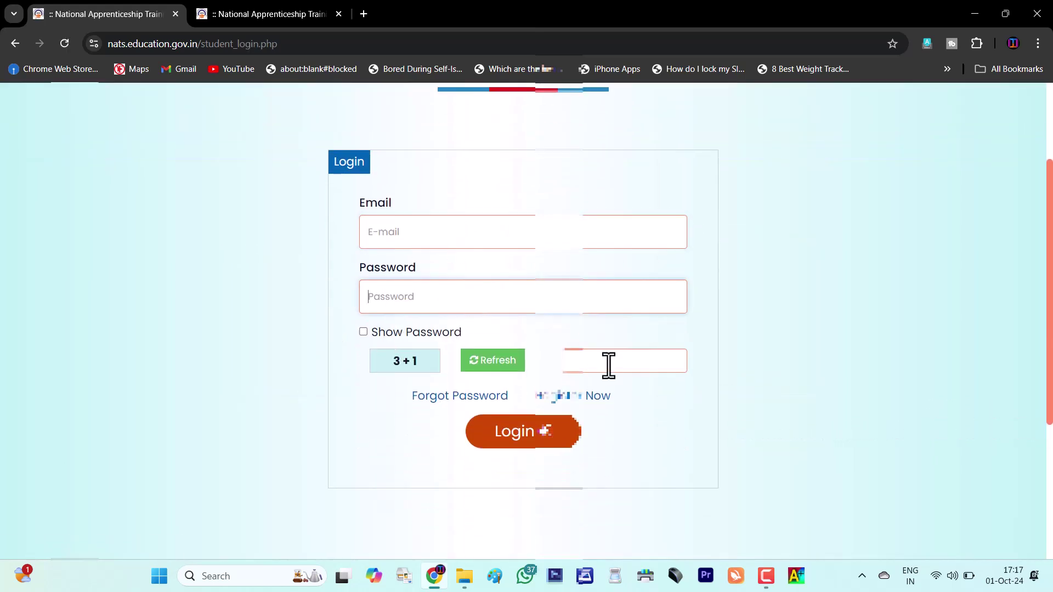
pyautogui.click(322, 12)
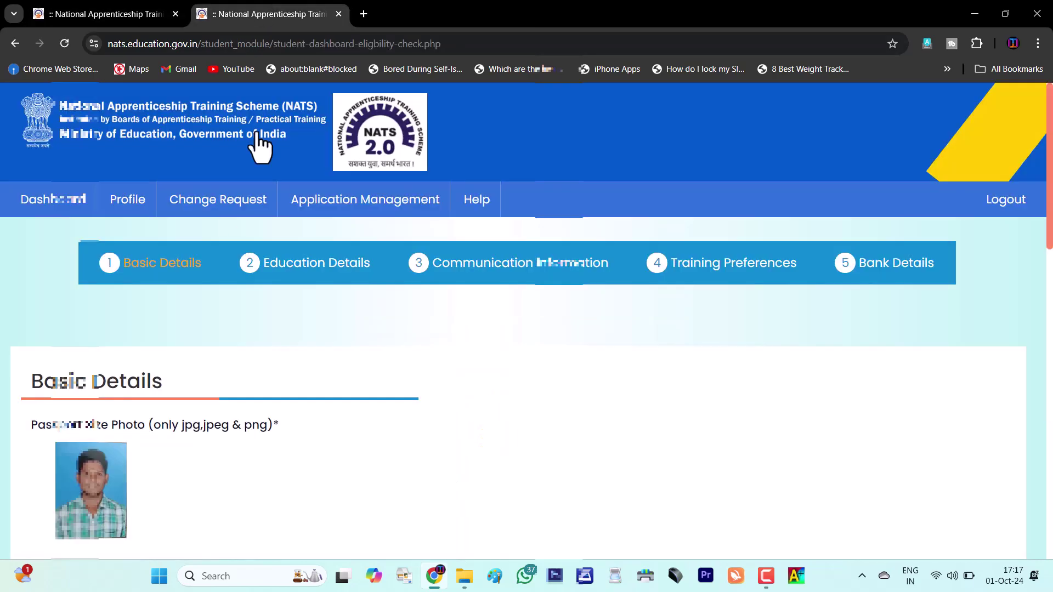
# Step: Open the file upload for the passport size photo in Basic Details
pyautogui.scroll(-2, 179, 238)
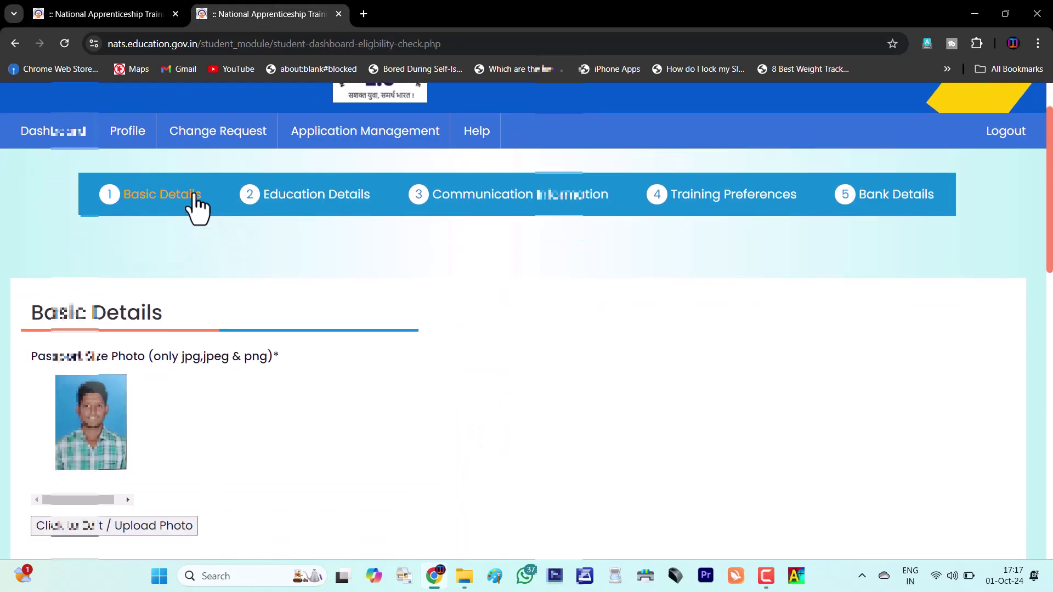
pyautogui.scroll(-1, 179, 193)
pyautogui.scroll(-1, 182, 208)
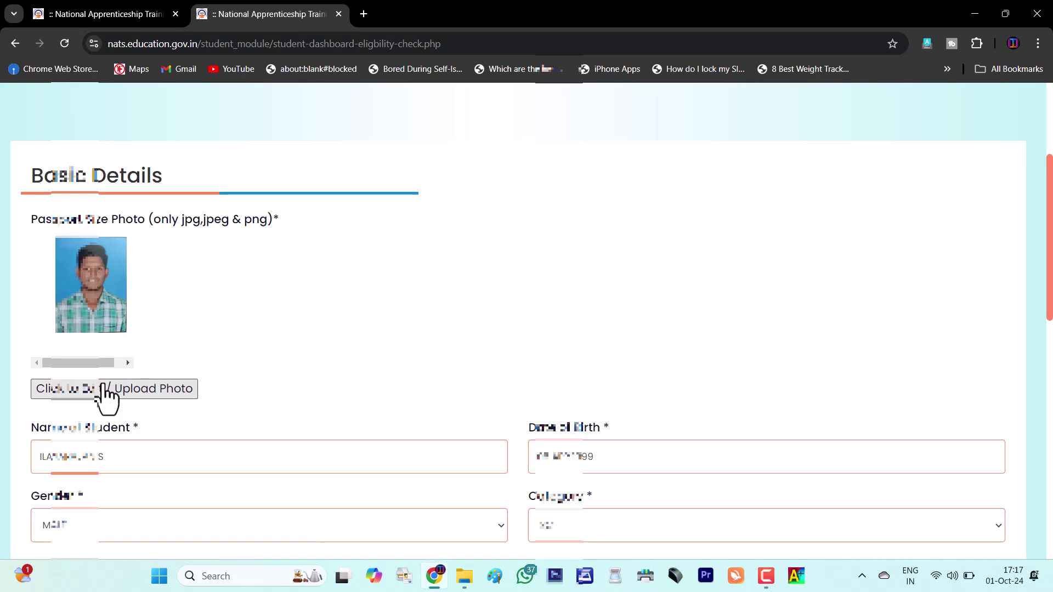
pyautogui.click(102, 391)
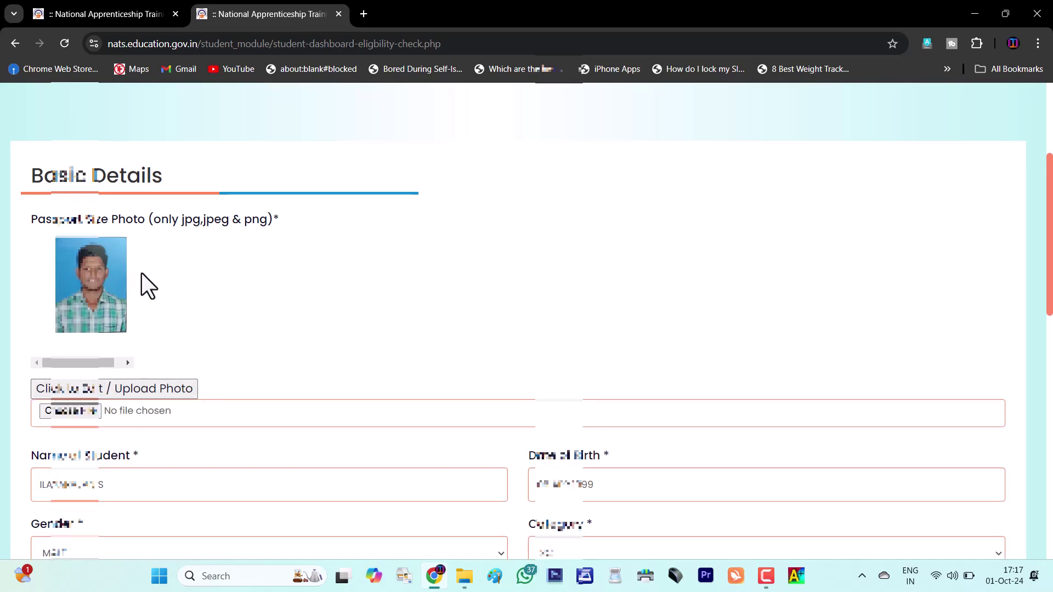
# Step: Check the student's name, date of birth, gender, category and parents' names in Basic Details
pyautogui.scroll(-2, 141, 273)
pyautogui.scroll(-1, 138, 196)
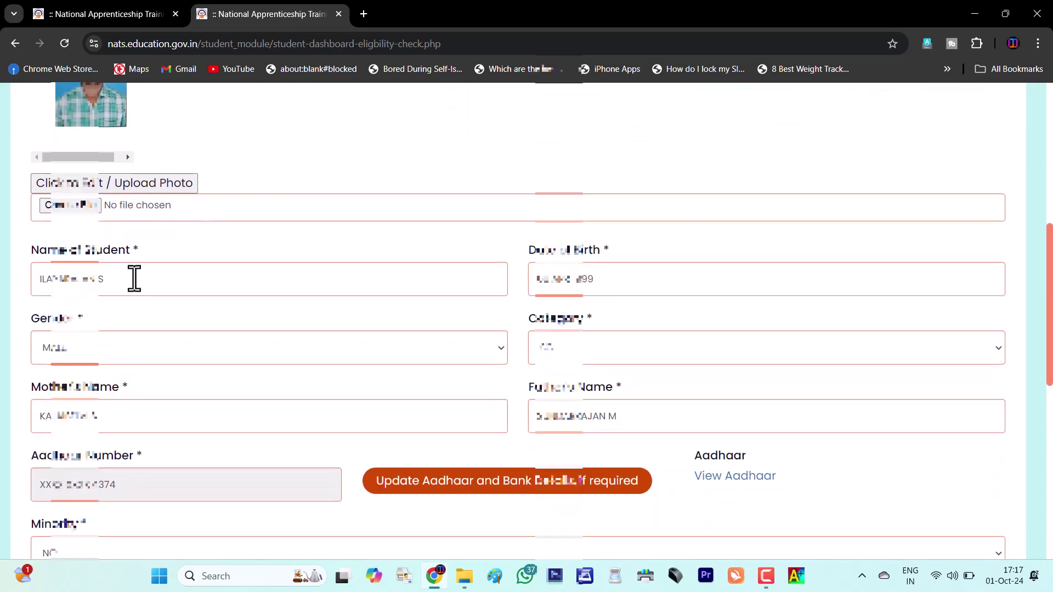
pyautogui.scroll(-1, 544, 293)
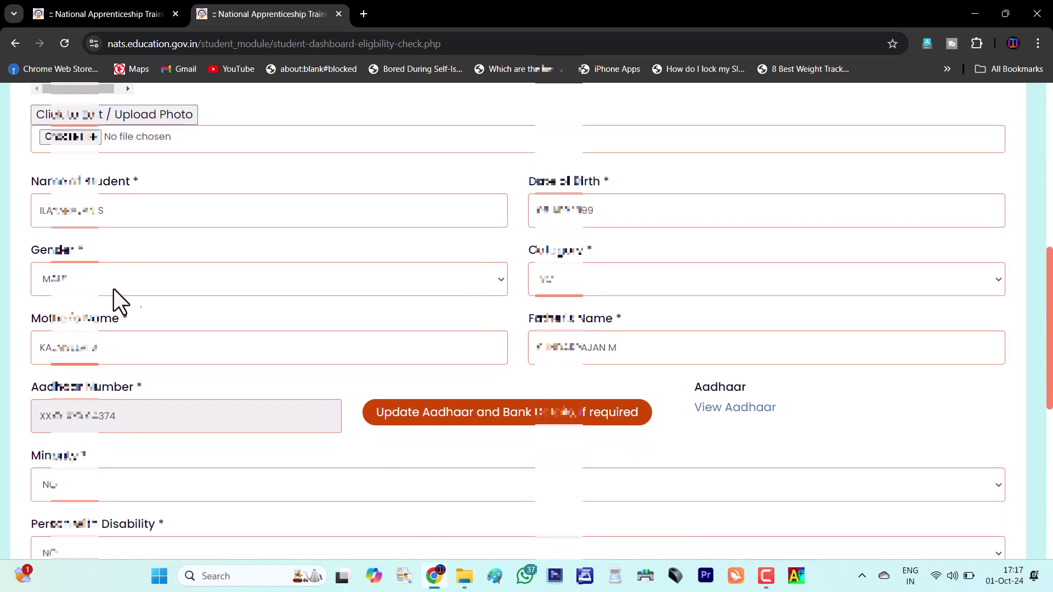
pyautogui.click(113, 349)
pyautogui.click(648, 352)
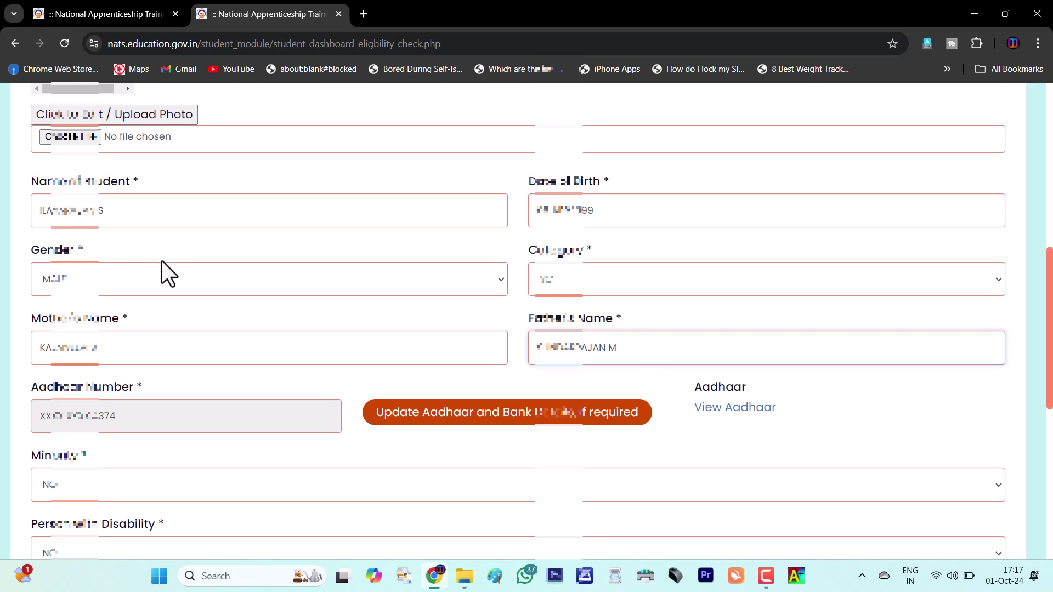
pyautogui.scroll(-1, 162, 261)
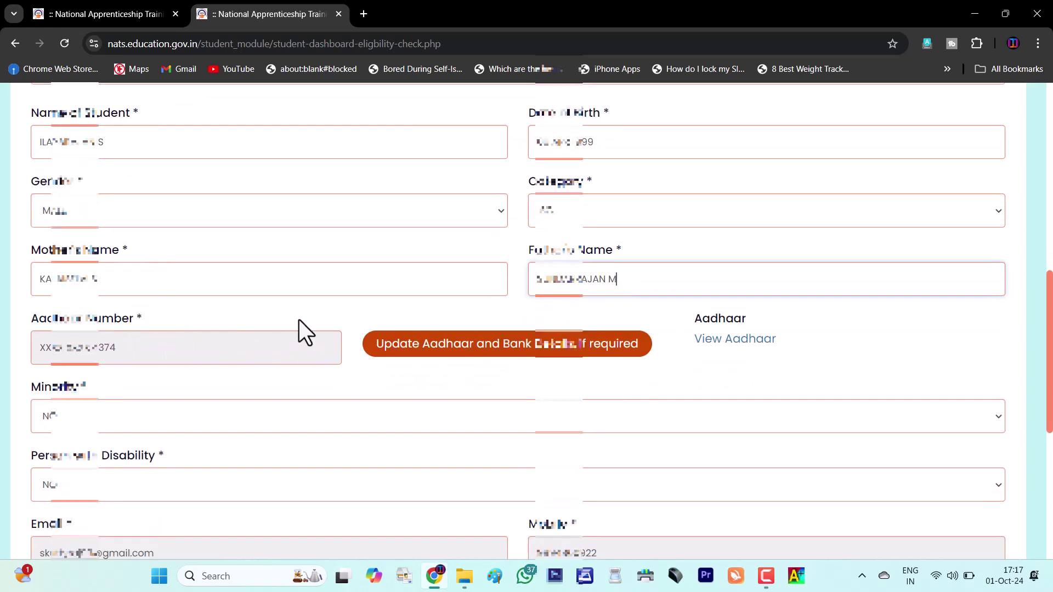
# Step: Set the minority status in Basic Details to NO
pyautogui.scroll(-2, 298, 321)
pyautogui.click(170, 278)
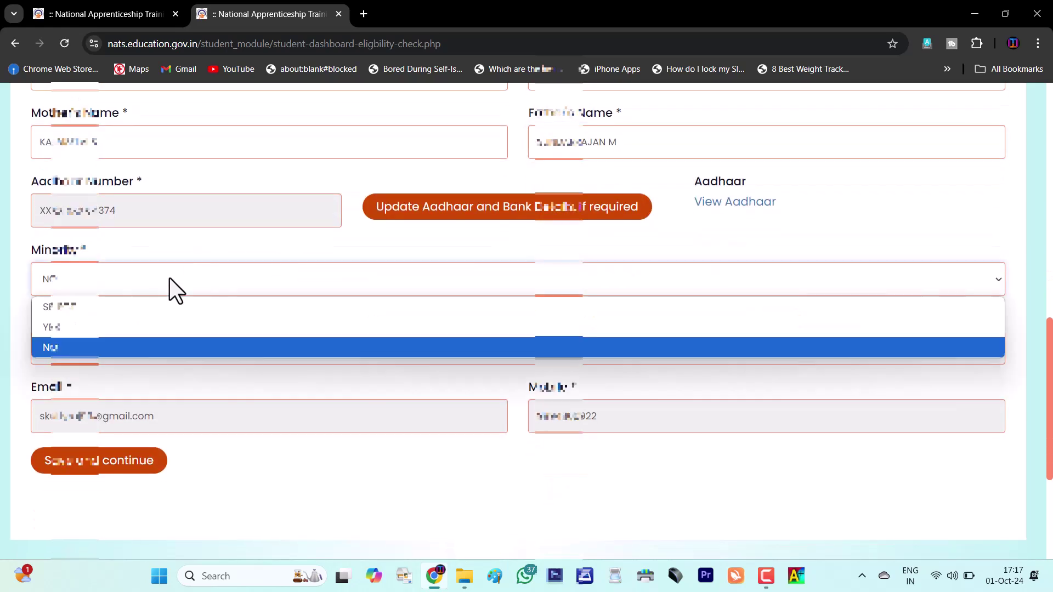
pyautogui.click(157, 351)
# Step: Set the person with disability status to NO and save the basic details to continue to Education Details
pyautogui.click(107, 346)
pyautogui.click(108, 347)
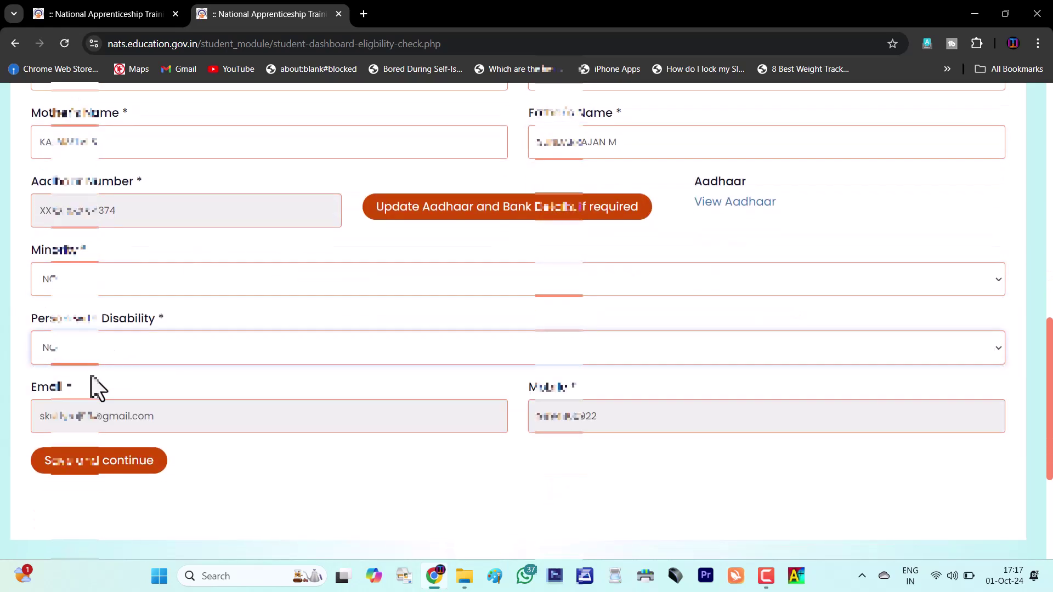
pyautogui.click(110, 350)
pyautogui.click(121, 397)
pyautogui.click(121, 355)
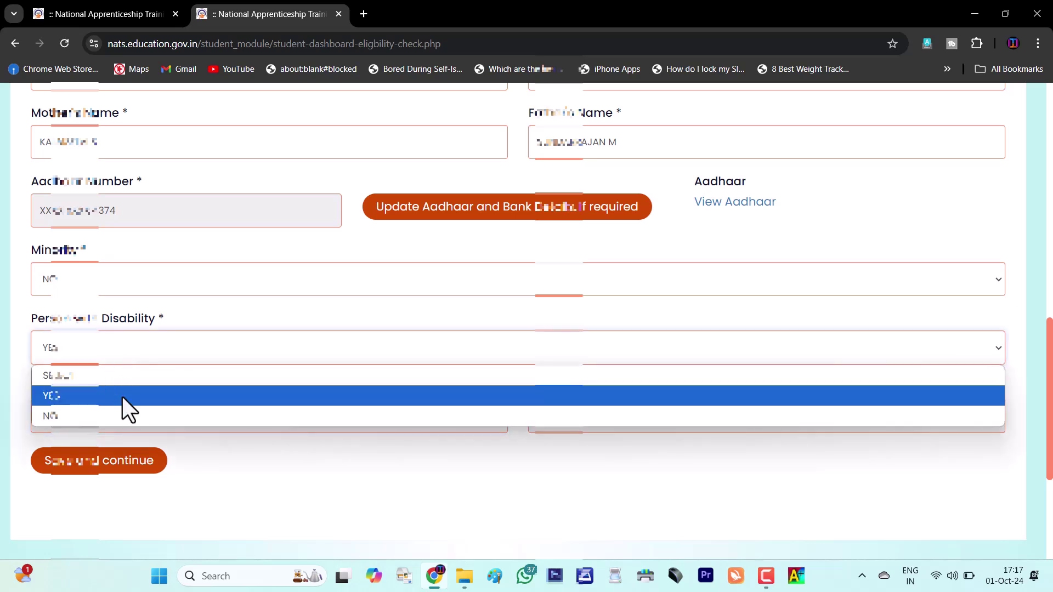
pyautogui.click(135, 416)
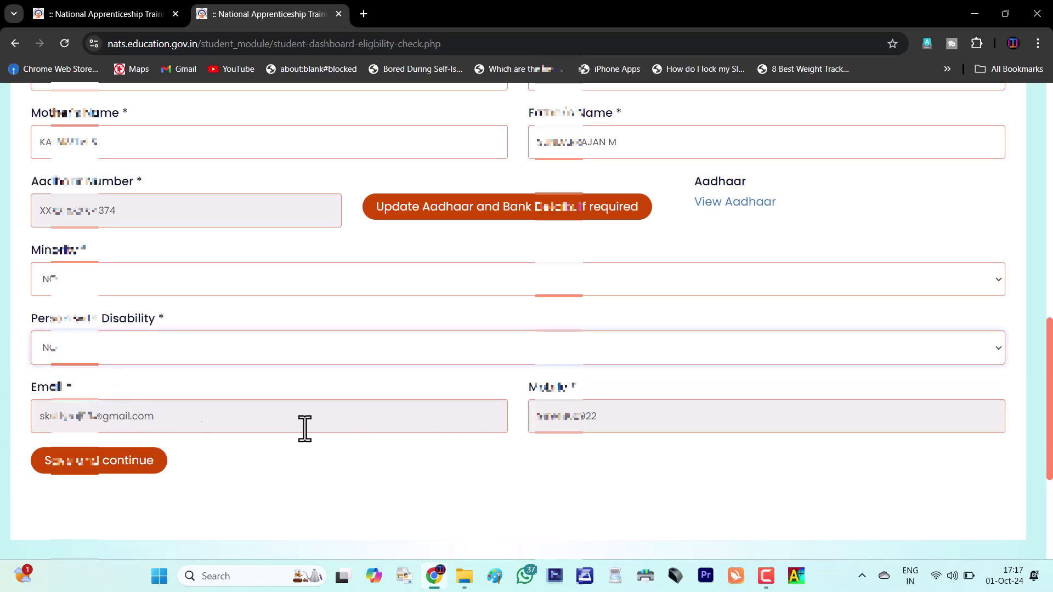
pyautogui.click(122, 464)
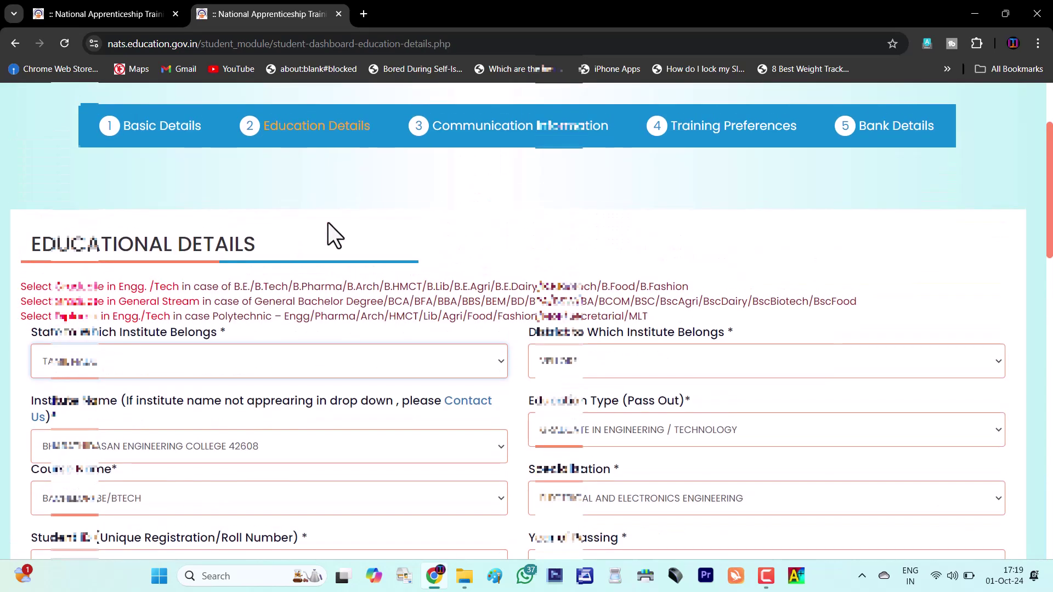
# Step: Open the provisional / passed certificate for editing in Educational Details so that a new PDF can be uploaded
pyautogui.scroll(-3, 328, 222)
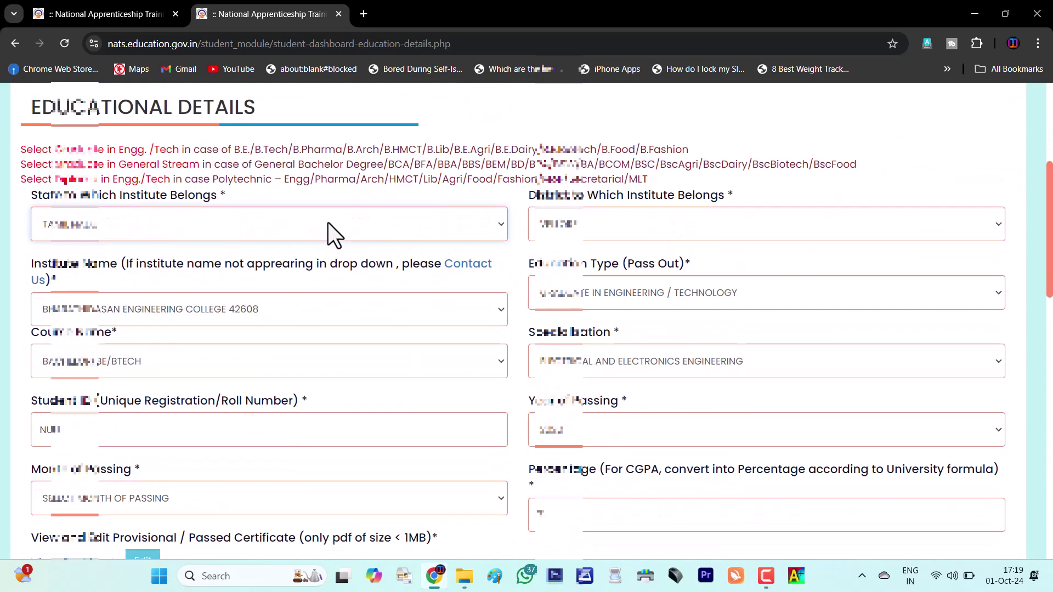
pyautogui.scroll(-3, 412, 229)
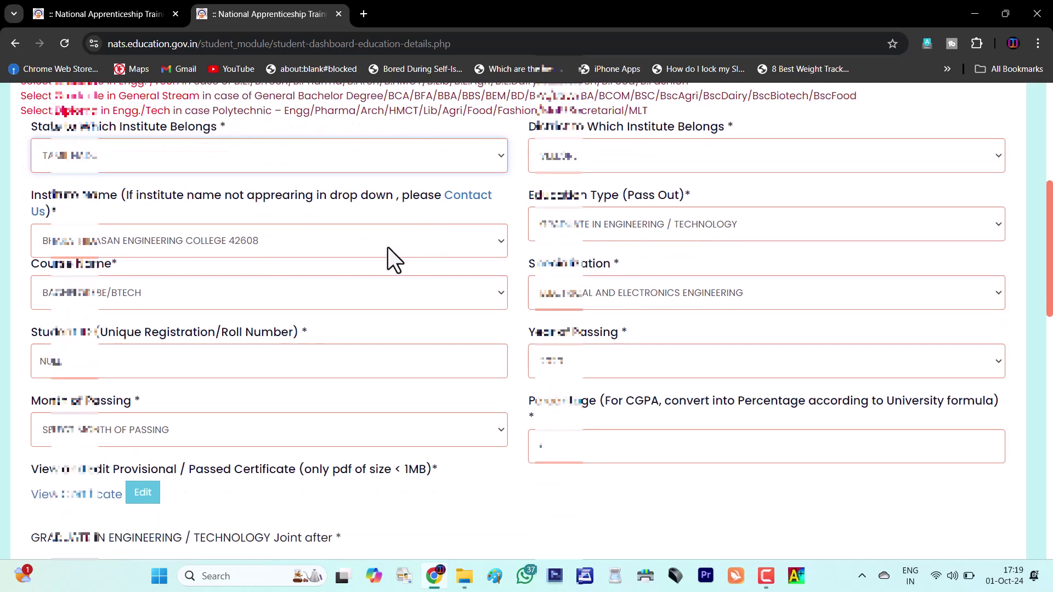
pyautogui.scroll(-3, 330, 263)
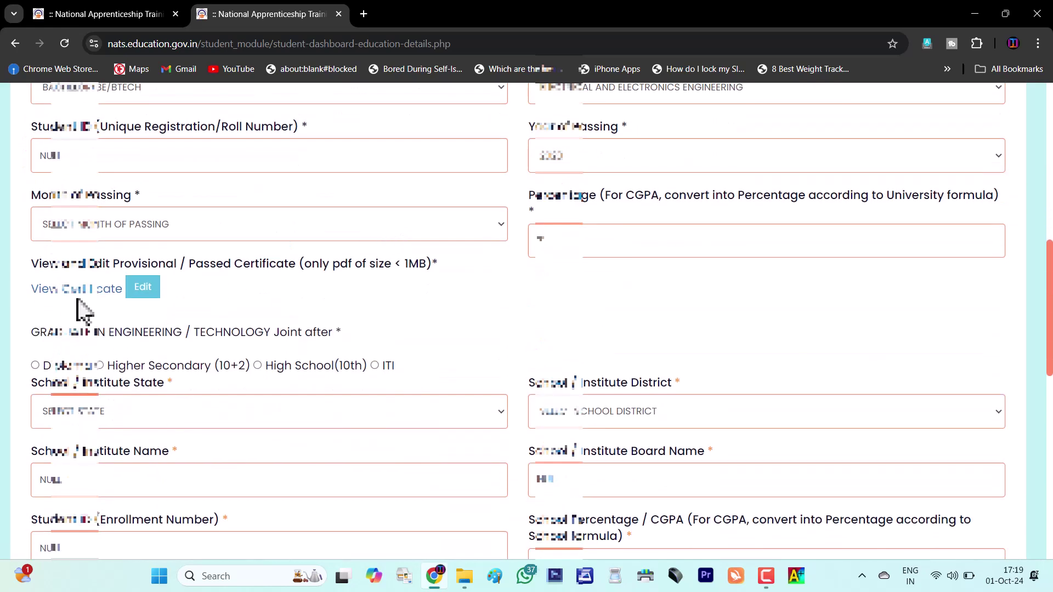
pyautogui.click(142, 290)
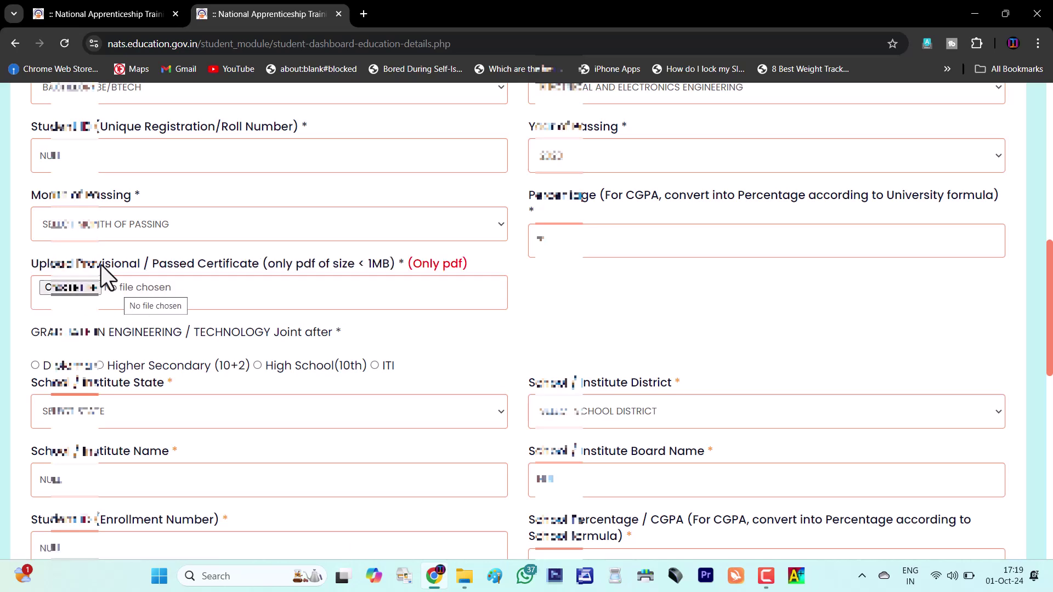
# Step: Choose Higher Secondary (10+2) as the qualification after which the engineering / technology degree was joined
pyautogui.scroll(-1, 145, 221)
pyautogui.scroll(-1, 163, 211)
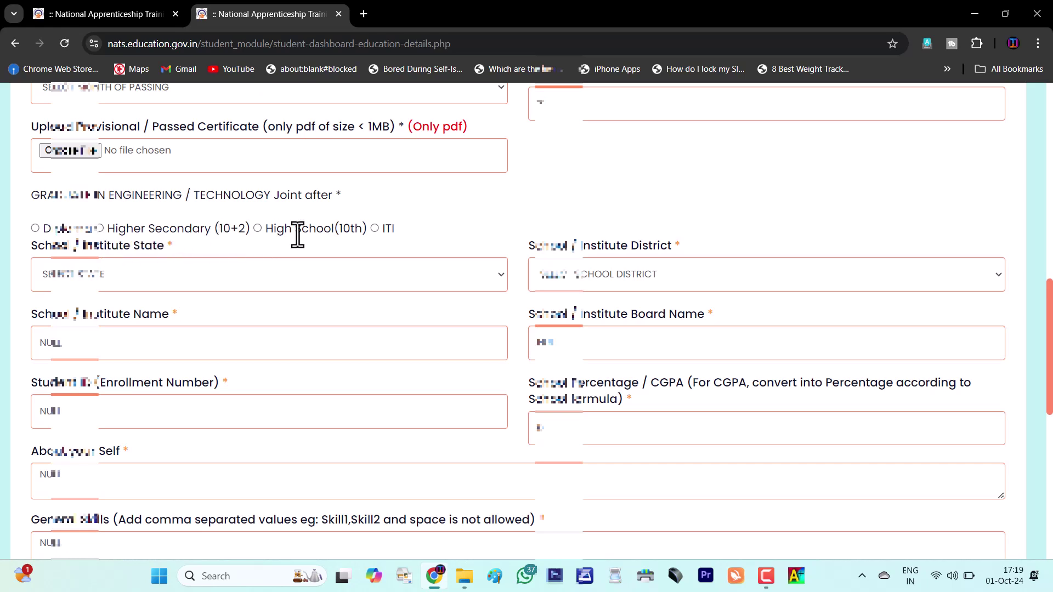
pyautogui.click(101, 228)
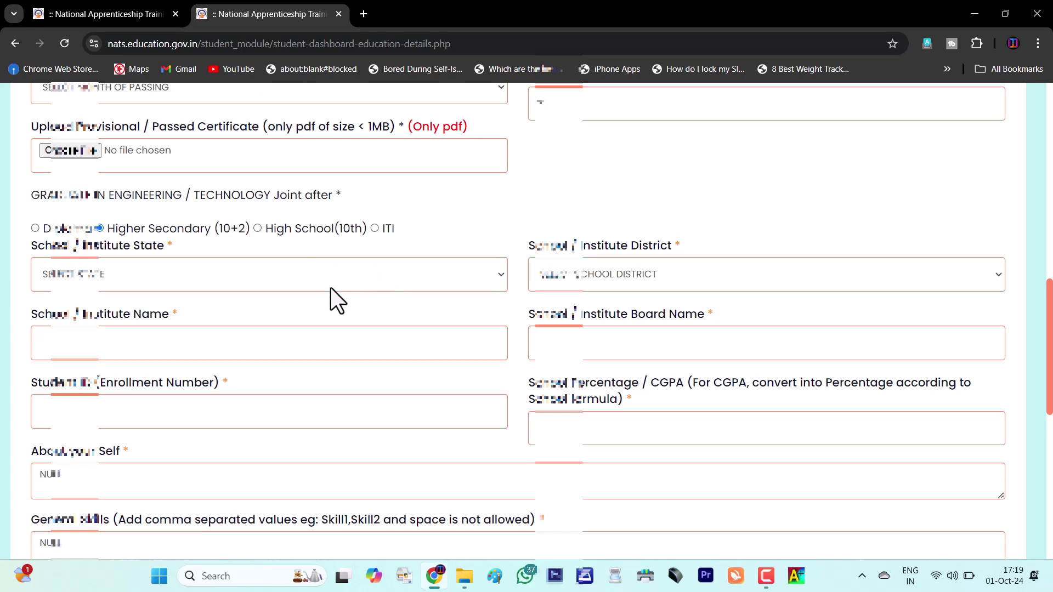
# Step: Set the school's state to TAMIL NADU and its district to TIRUPATHUR
pyautogui.click(345, 266)
pyautogui.scroll(-10, 252, 395)
pyautogui.click(252, 389)
pyautogui.click(595, 275)
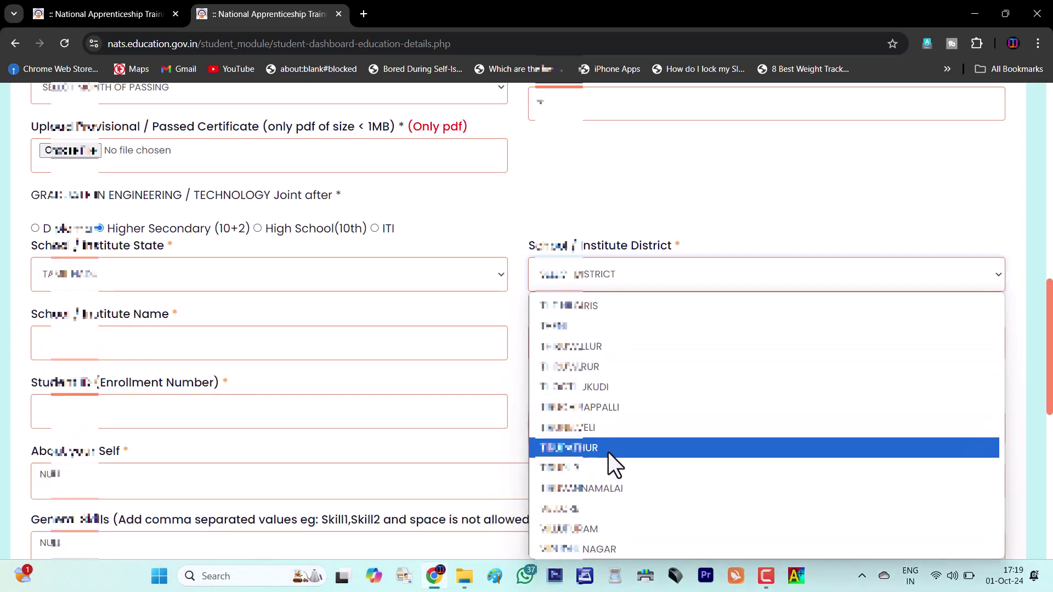
pyautogui.click(608, 453)
# Step: Enter DOMINIC SAVIO HR SEC SCHOOL as the school name and STATE BOARD as the board name
pyautogui.scroll(-1, 164, 277)
pyautogui.click(192, 273)
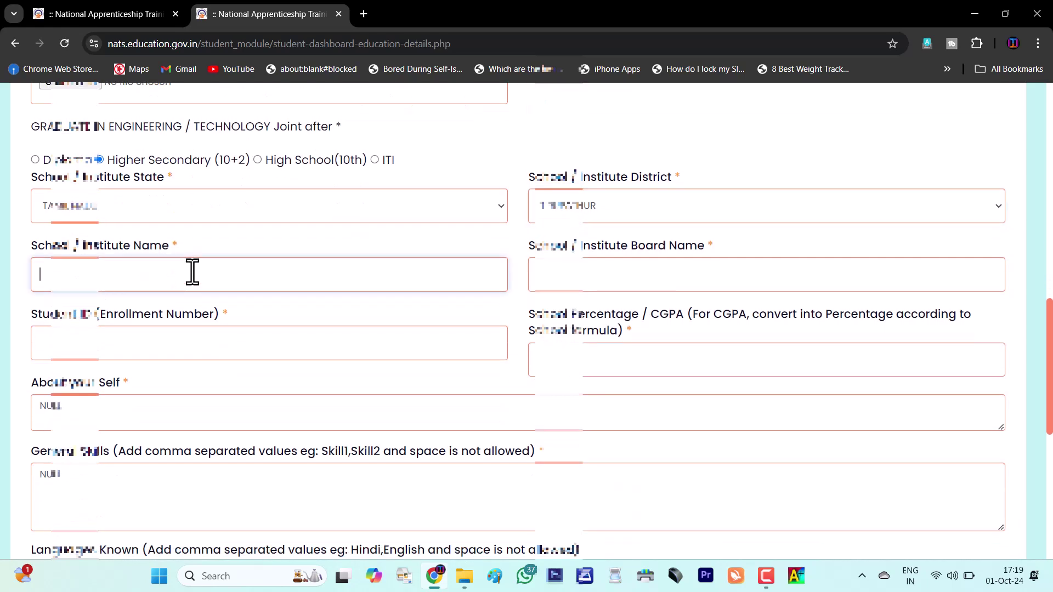
pyautogui.write('DOMINIC SAVIO HR SEC SCHOOL')
pyautogui.click(633, 279)
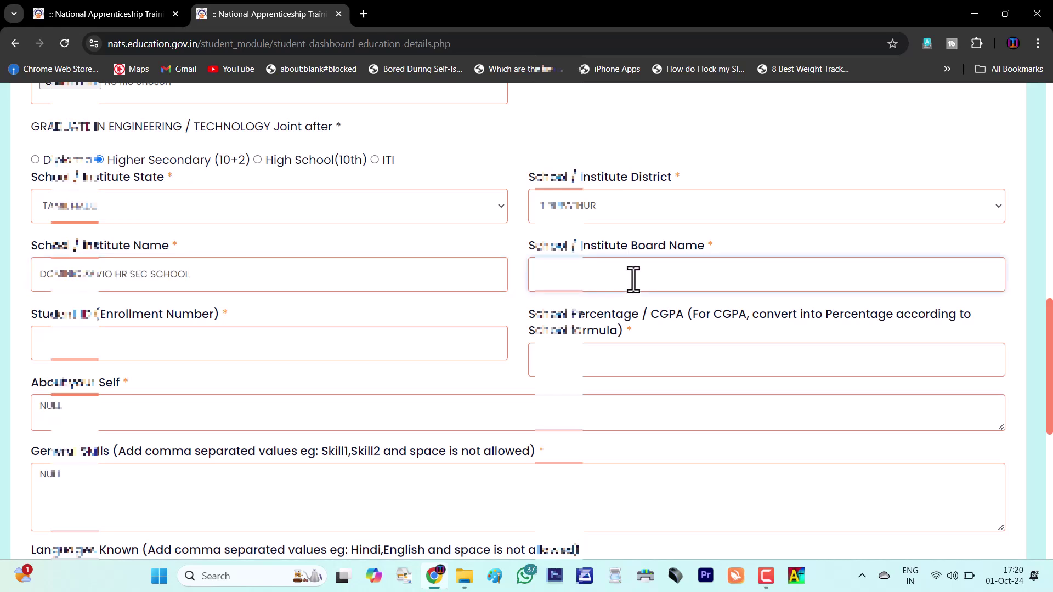
pyautogui.write('STATE BOARD')
# Step: Fill in the student's school enrollment number and the school percentage
pyautogui.click(287, 351)
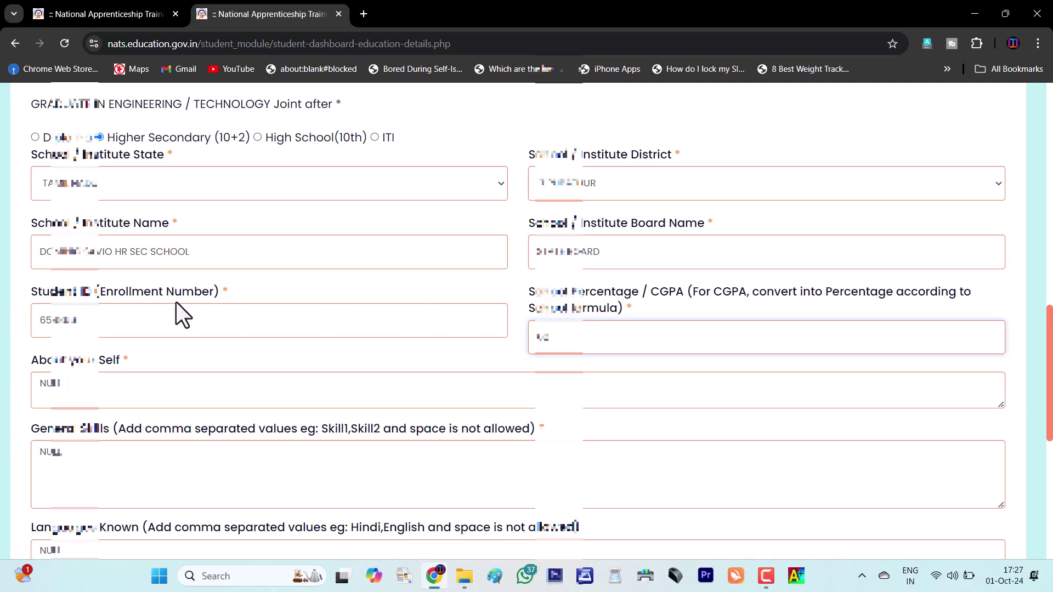
pyautogui.scroll(-4, 471, 322)
pyautogui.scroll(3, 141, 254)
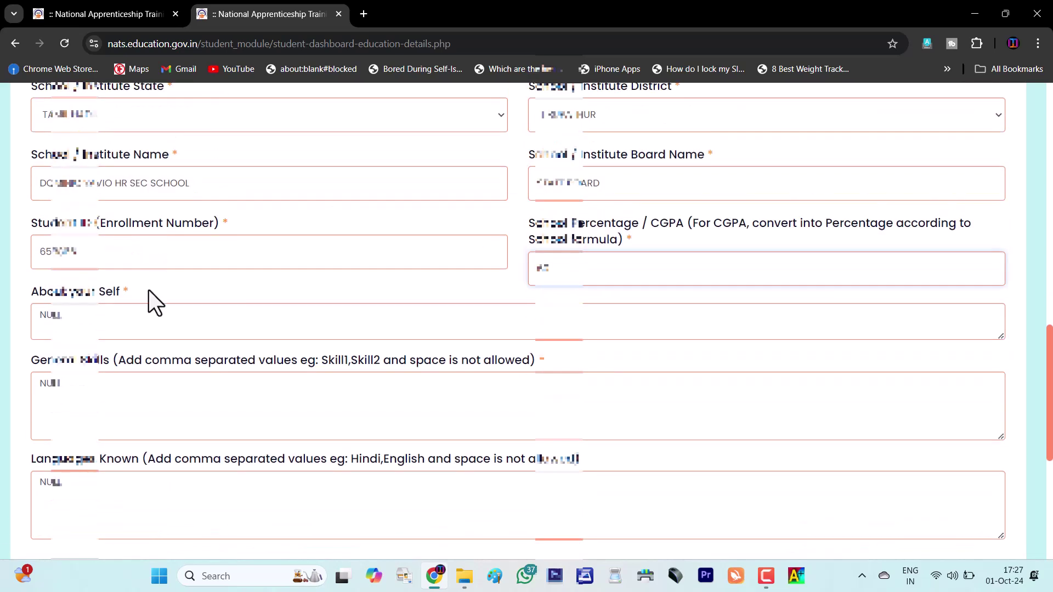
# Step: Replace the placeholder in the languages known with TAMIL and save the educational details to continue
pyautogui.scroll(-1, 157, 301)
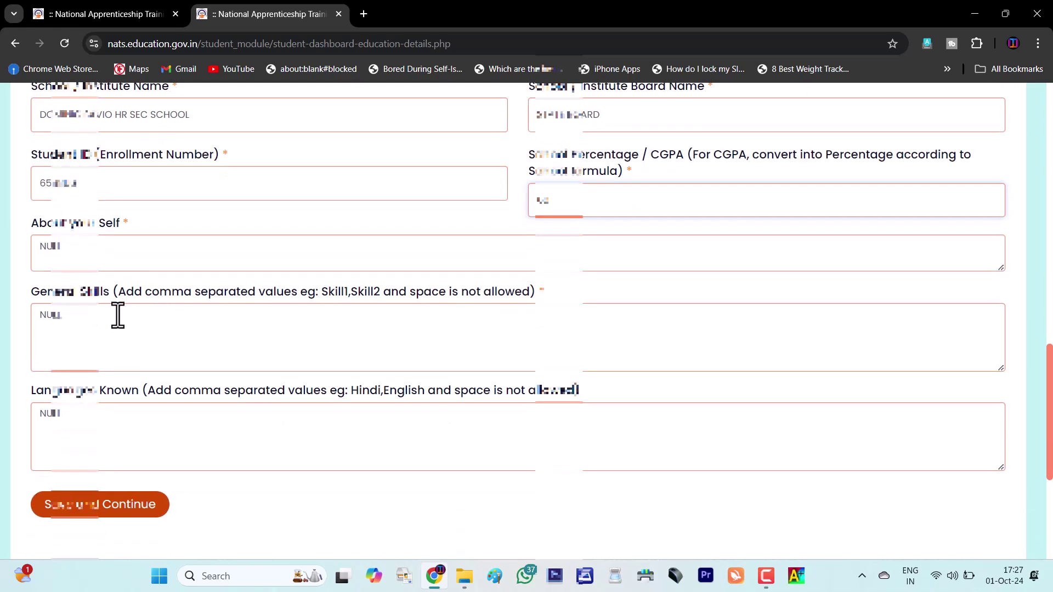
pyautogui.click(78, 318)
pyautogui.scroll(-1, 107, 287)
pyautogui.click(126, 347)
pyautogui.press('BackSpace')
pyautogui.press('BackSpace')
pyautogui.press('BackSpace')
pyautogui.press('BackSpace')
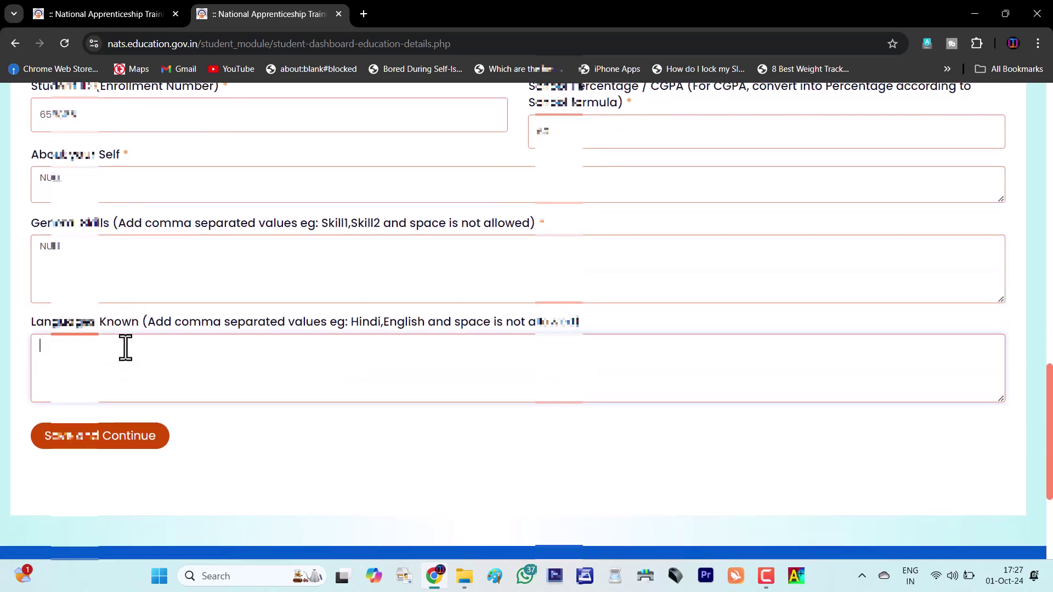
pyautogui.write('TAMIL')
pyautogui.click(139, 445)
# Step: Select the student's post office for the permanent address in the communication details
pyautogui.scroll(-3, 354, 192)
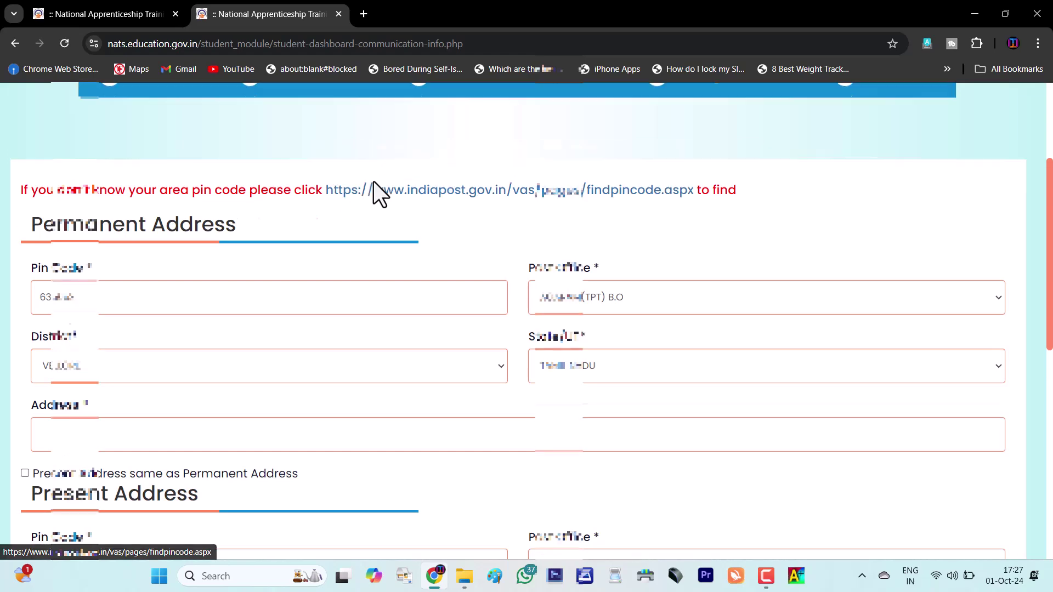
pyautogui.scroll(2, 373, 190)
pyautogui.scroll(-1, 269, 186)
pyautogui.scroll(-2, 269, 198)
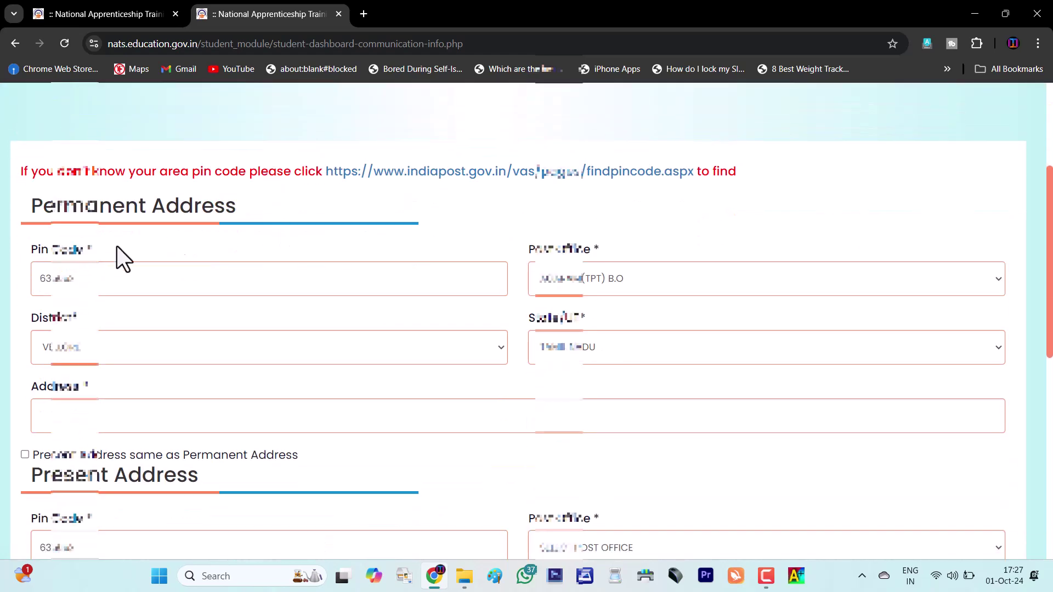
pyautogui.click(128, 283)
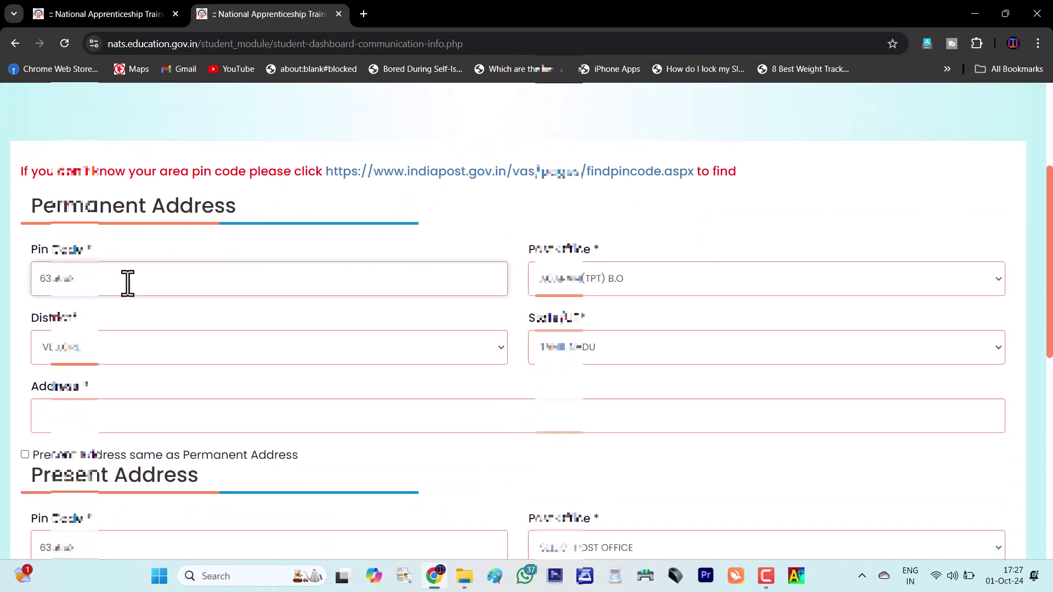
pyautogui.click(620, 280)
pyautogui.press('Down')
pyautogui.press('Down')
pyautogui.press('Down')
pyautogui.press('Down')
pyautogui.press('Down')
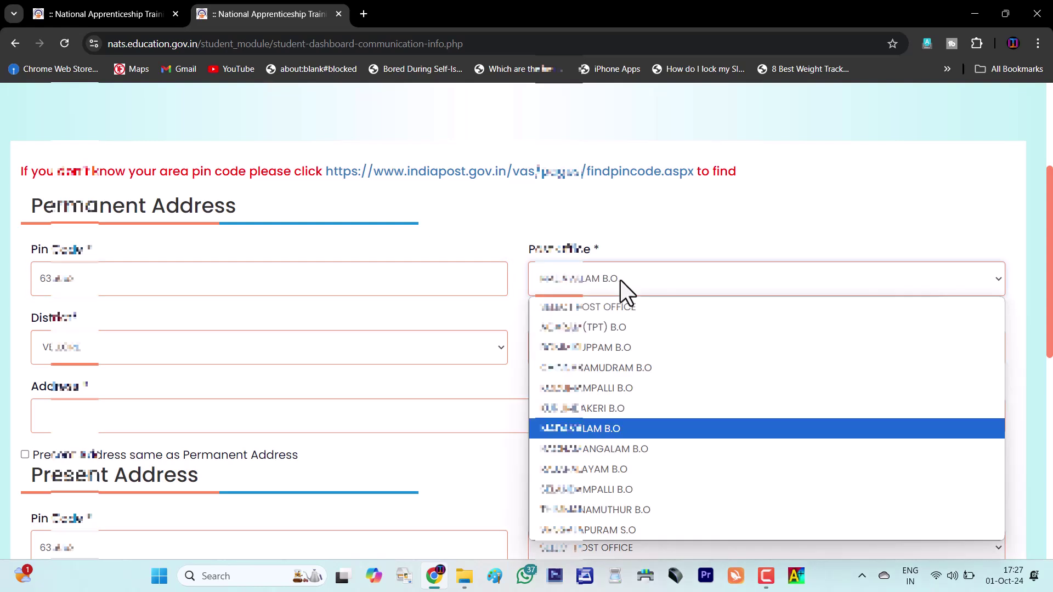
pyautogui.press('Return')
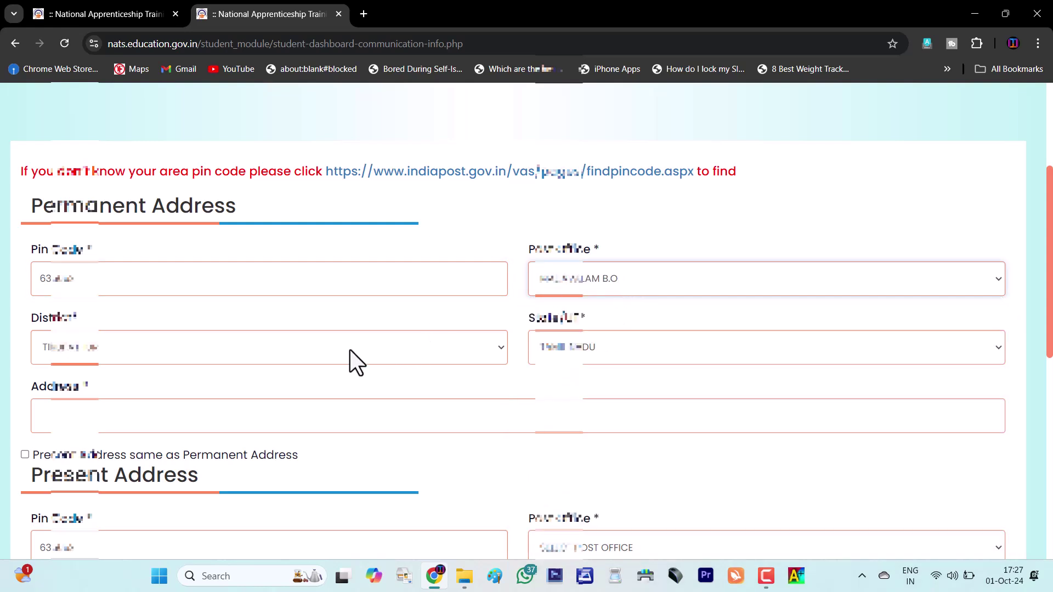
# Step: Fill in the student's permanent address, mark the present address as the same, and save the communication details
pyautogui.click(187, 414)
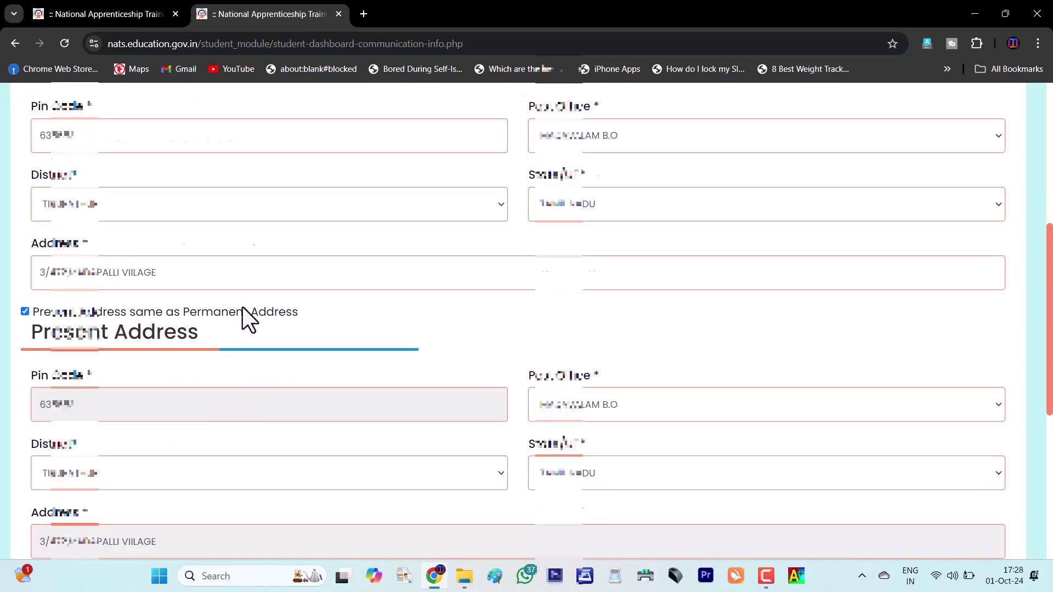
pyautogui.scroll(-6, 242, 307)
pyautogui.click(98, 324)
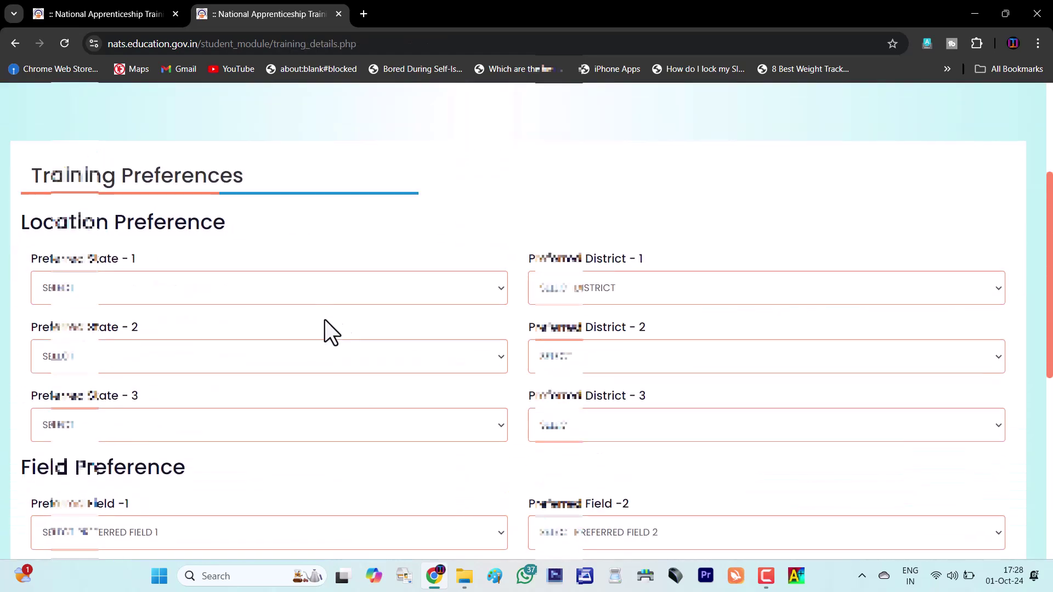
# Step: Set all three preferred training states to TAMIL NADU and choose a preferred district for each
pyautogui.scroll(-1, 142, 181)
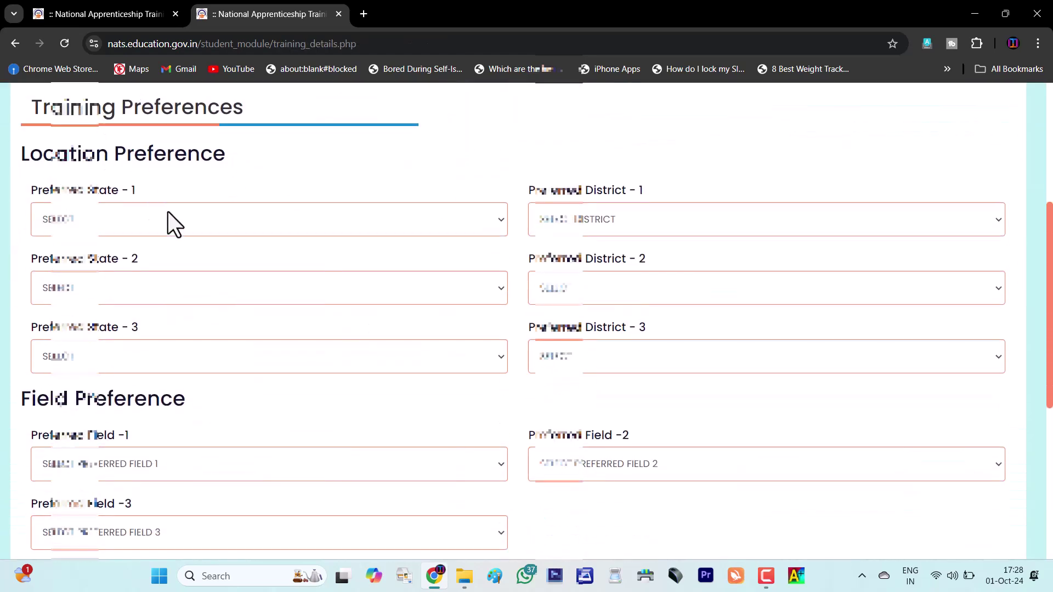
pyautogui.click(226, 220)
pyautogui.scroll(-5, 213, 367)
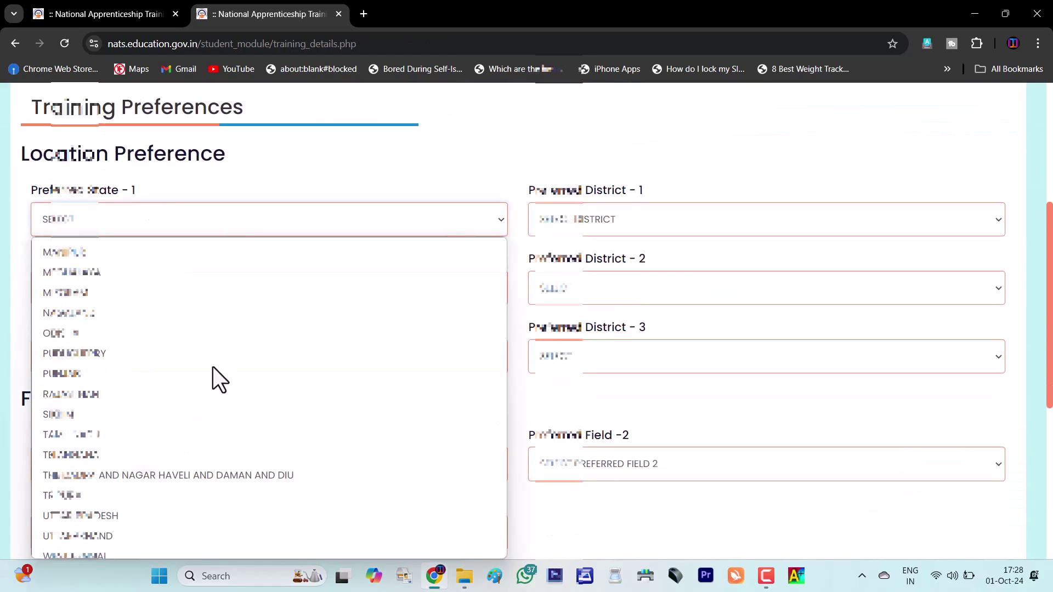
pyautogui.click(168, 428)
pyautogui.click(205, 288)
pyautogui.scroll(-5, 164, 165)
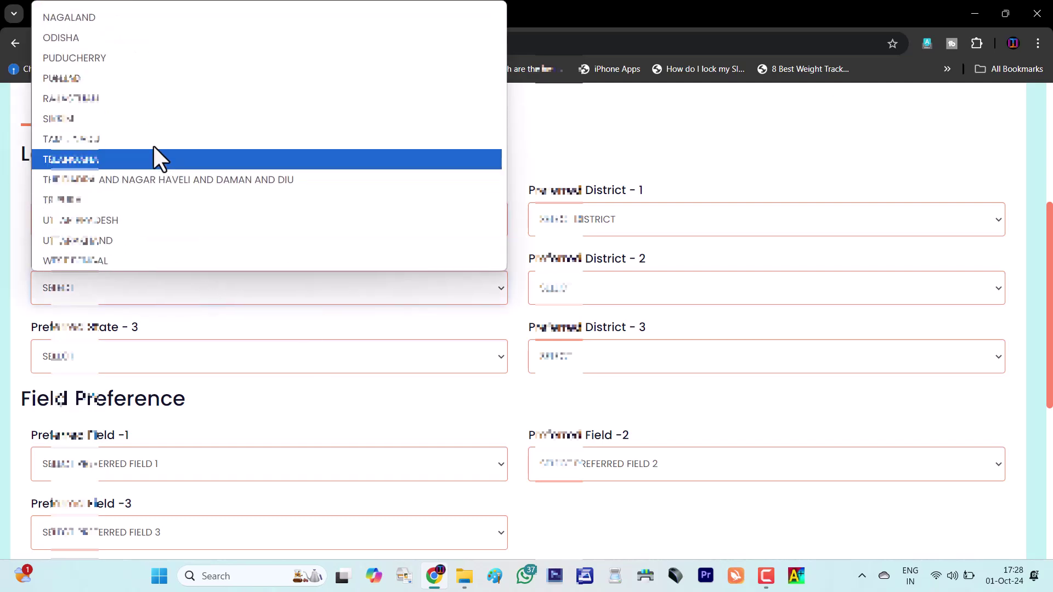
pyautogui.click(157, 157)
pyautogui.click(146, 357)
pyautogui.scroll(-5, 153, 189)
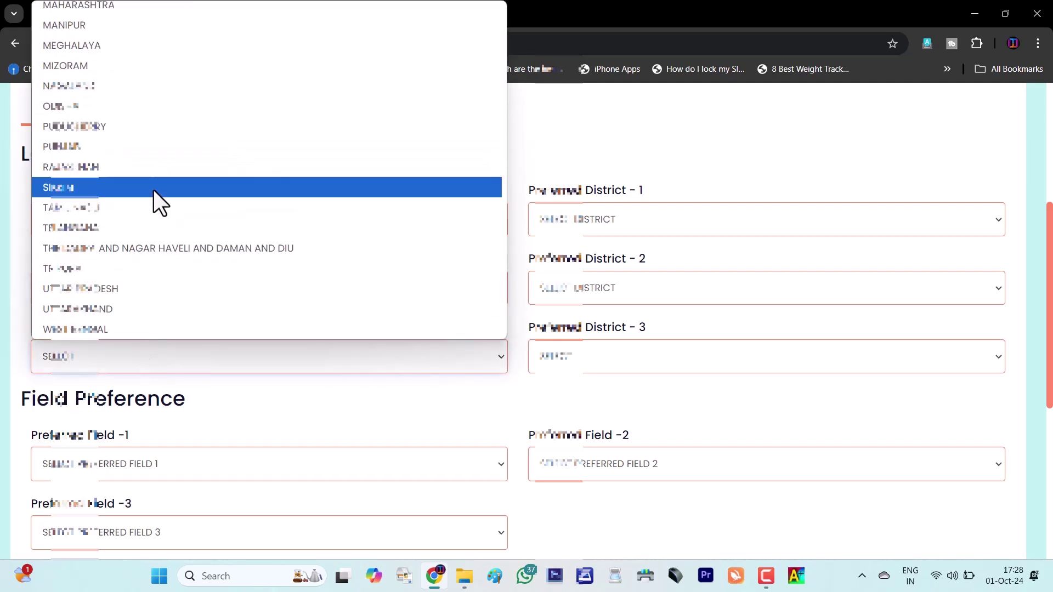
pyautogui.click(164, 208)
pyautogui.click(565, 223)
pyautogui.scroll(-6, 585, 318)
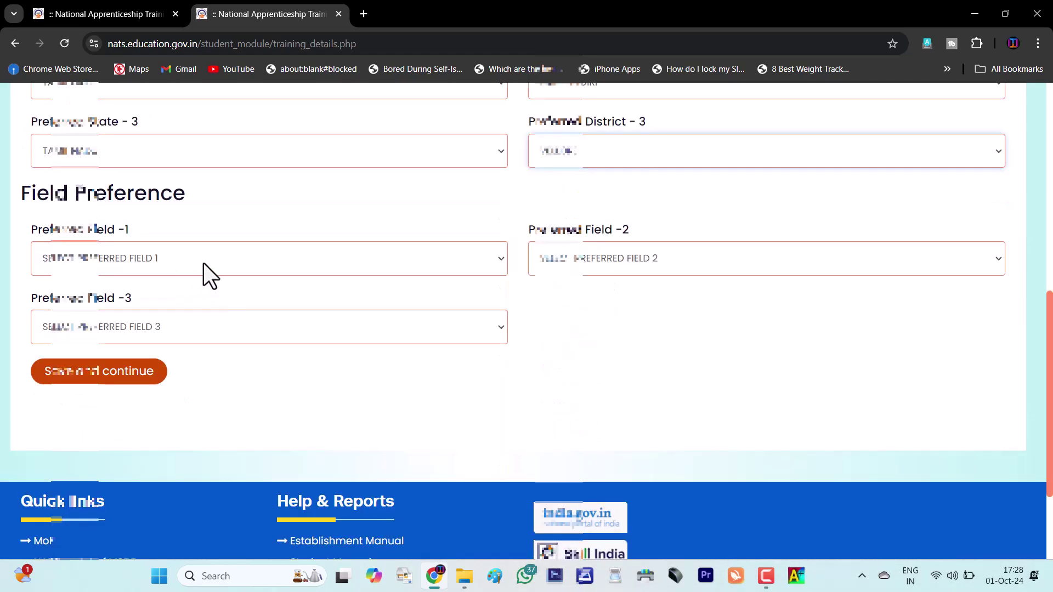
# Step: Choose COMPUTER, ELECTRONICS and ENERGY as the three preferred fields and save the training preferences to continue
pyautogui.click(259, 263)
pyautogui.scroll(-10, 209, 376)
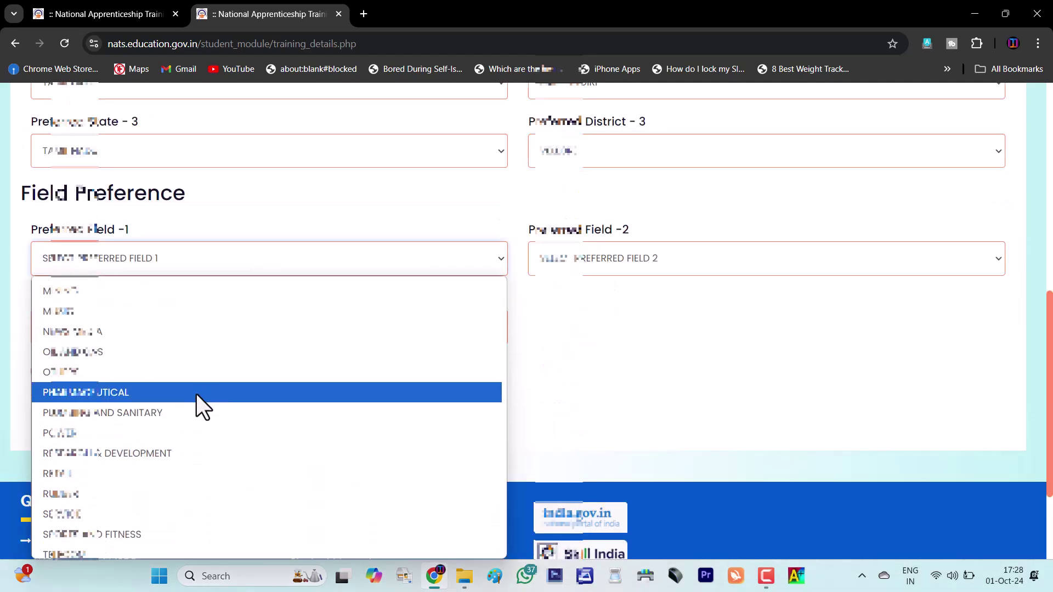
pyautogui.scroll(10, 196, 394)
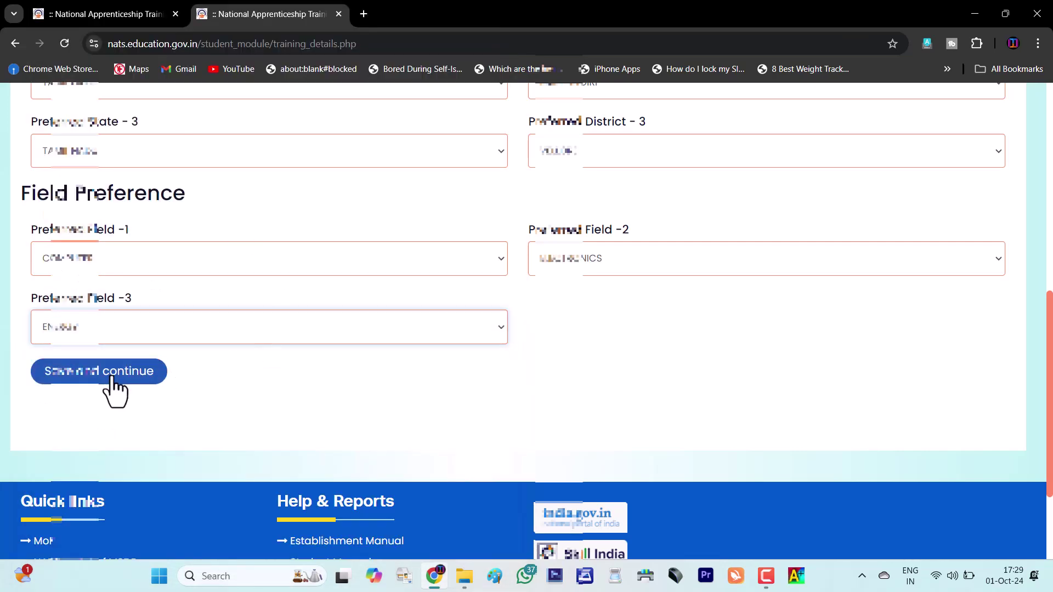
pyautogui.click(110, 379)
# Step: Check the IFSC code and bank branch in the stipend account details and set the bank name to CANARA BANK
pyautogui.scroll(-4, 271, 222)
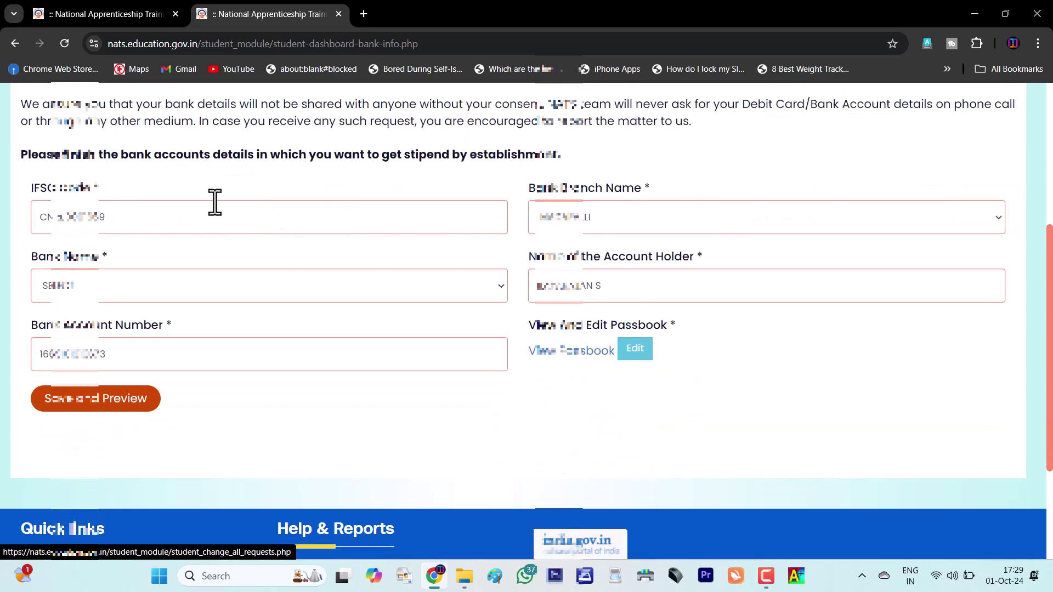
pyautogui.click(158, 224)
pyautogui.click(631, 217)
pyautogui.click(630, 217)
pyautogui.click(165, 285)
pyautogui.click(126, 296)
pyautogui.click(130, 286)
pyautogui.click(130, 286)
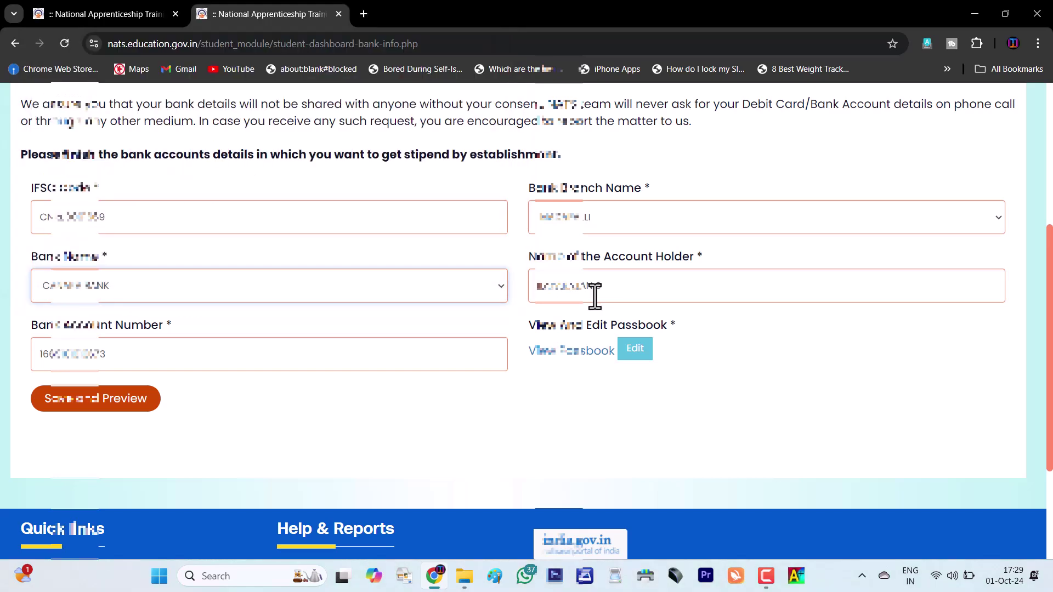
# Step: Check the account holder's name and account number, open the passbook for editing, and save the bank details for preview
pyautogui.click(630, 284)
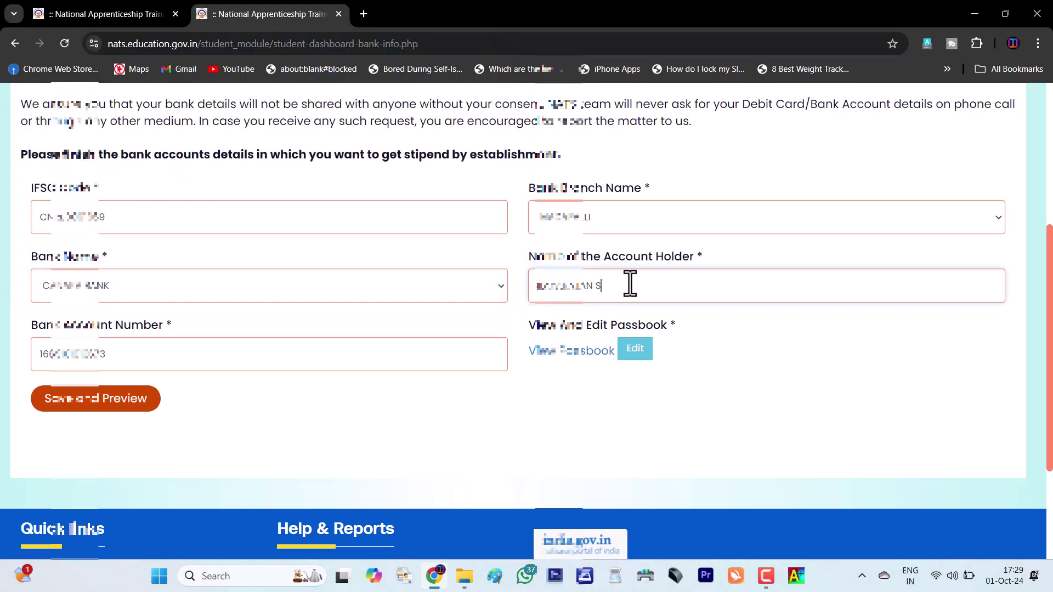
pyautogui.click(249, 351)
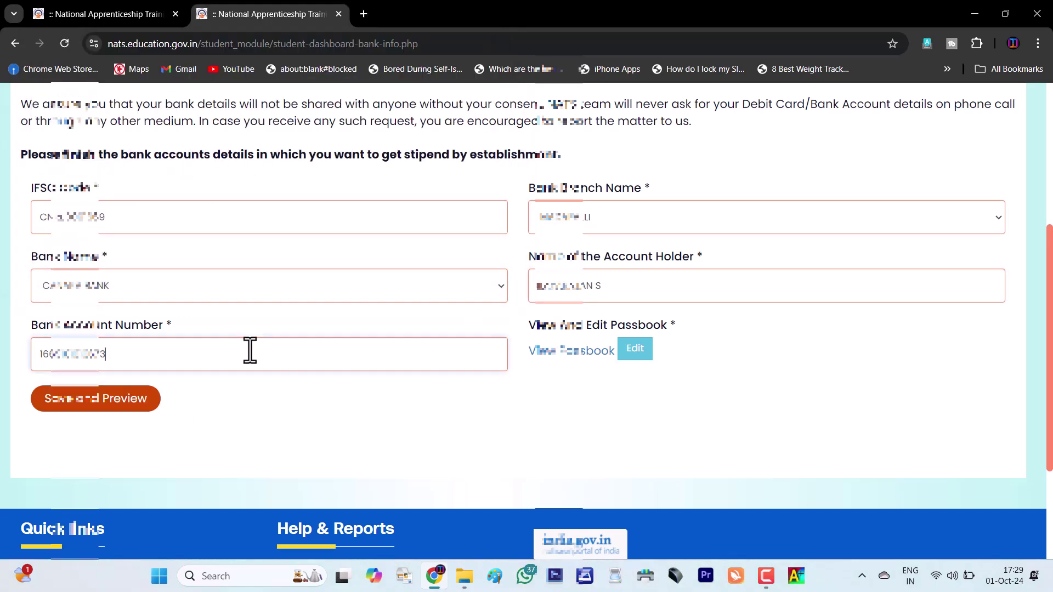
pyautogui.click(635, 349)
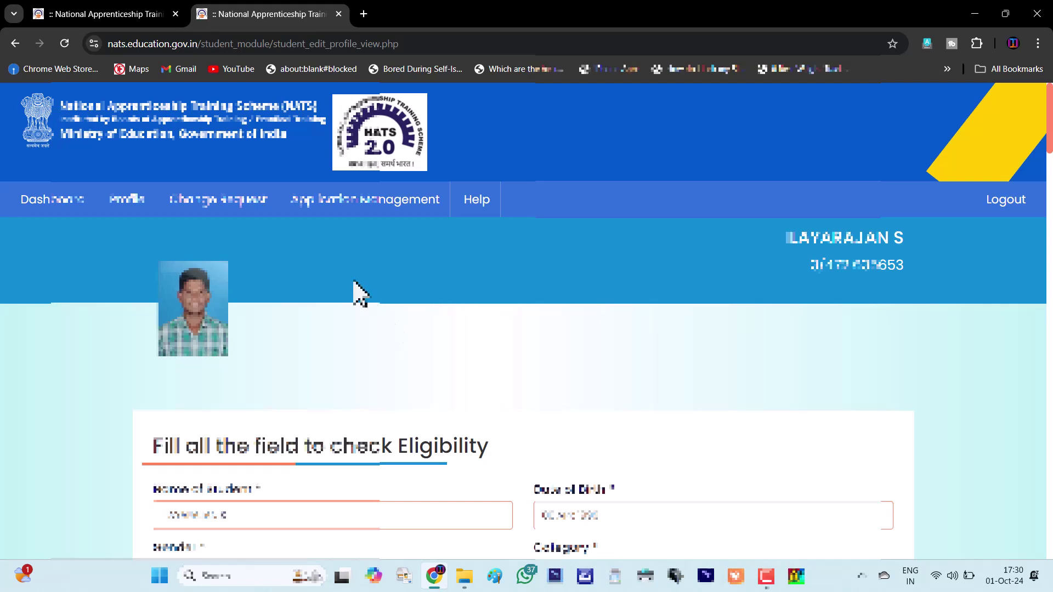
# Step: Review the profile preview from basic to bank details and agree to the declaration's terms and conditions
pyautogui.scroll(-1, 352, 287)
pyautogui.scroll(-10, 355, 283)
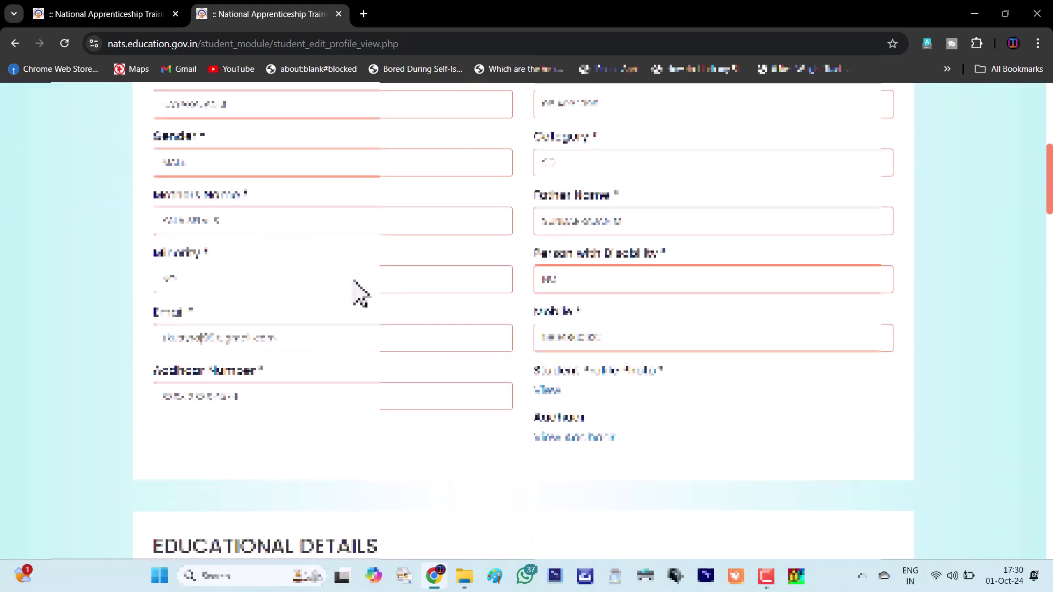
pyautogui.scroll(-8, 354, 281)
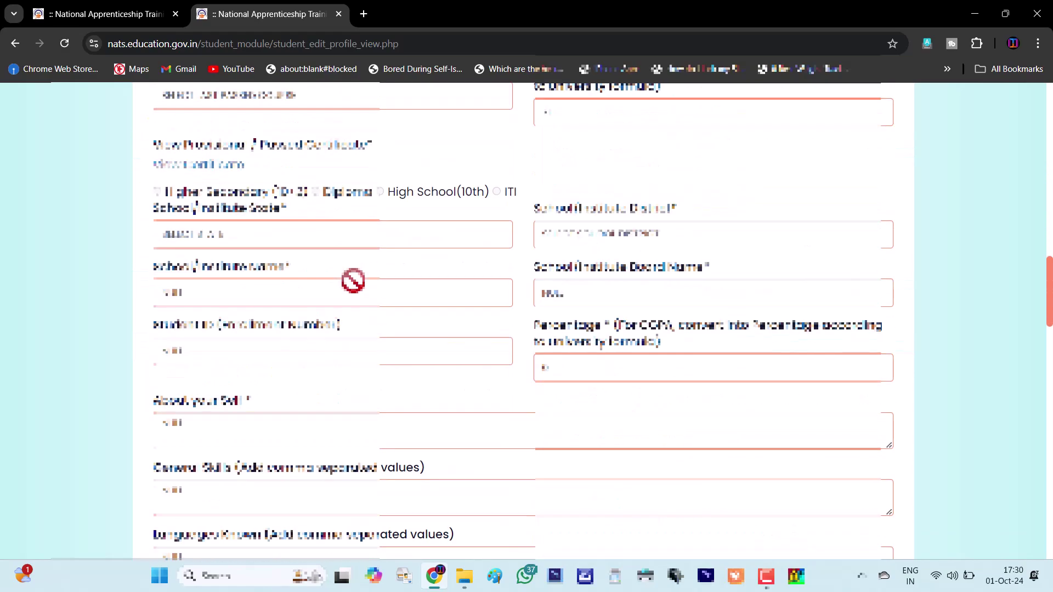
pyautogui.scroll(-15, 353, 280)
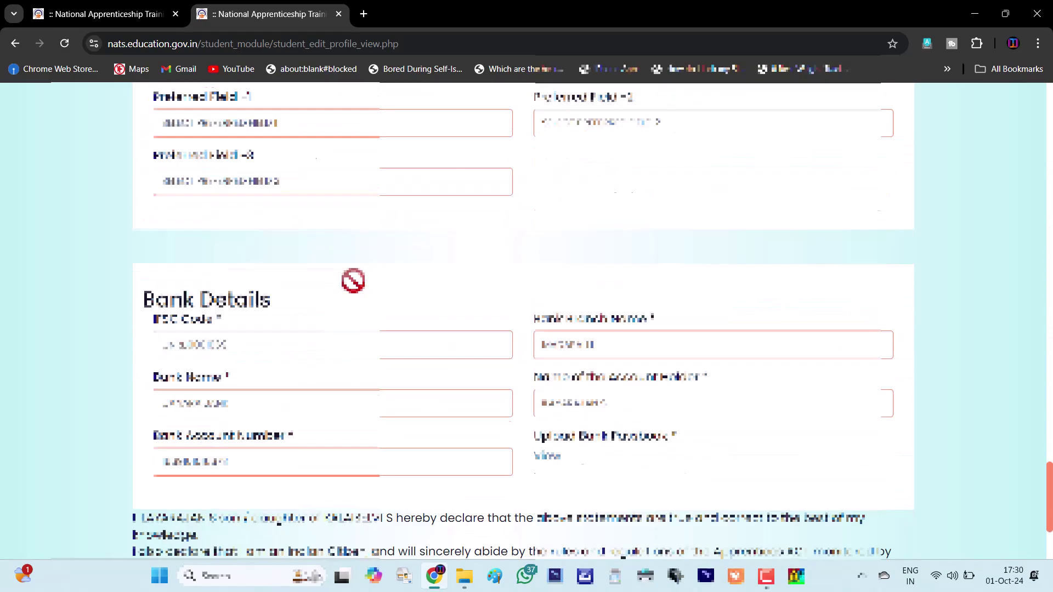
pyautogui.click(147, 405)
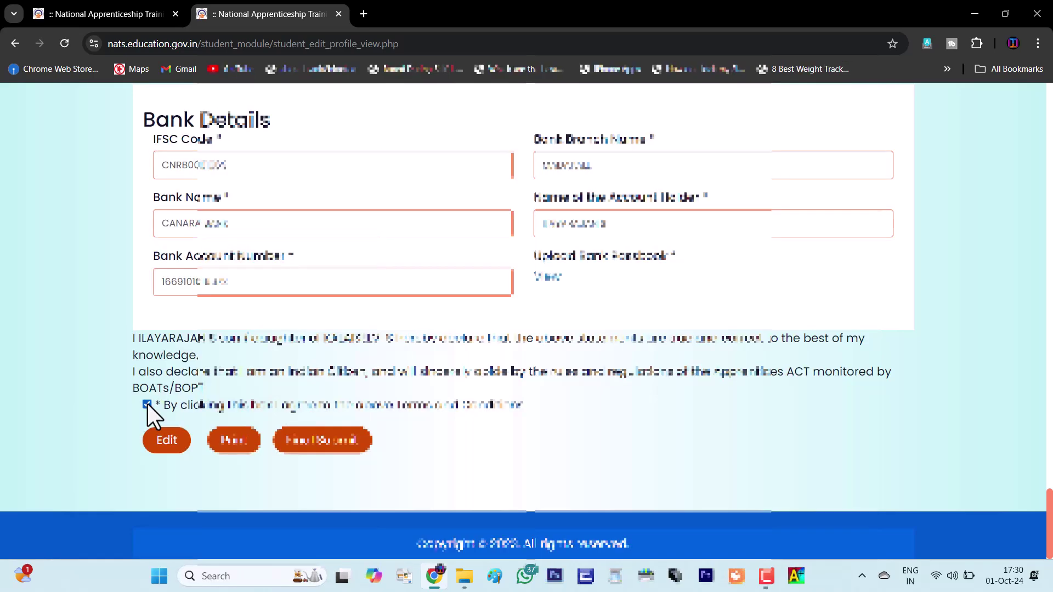
# Step: Go through the profile preview once more and choose to edit the profile
pyautogui.scroll(5, 337, 447)
pyautogui.scroll(-5, 336, 446)
pyautogui.scroll(12, 415, 379)
pyautogui.scroll(-12, 415, 379)
pyautogui.click(167, 442)
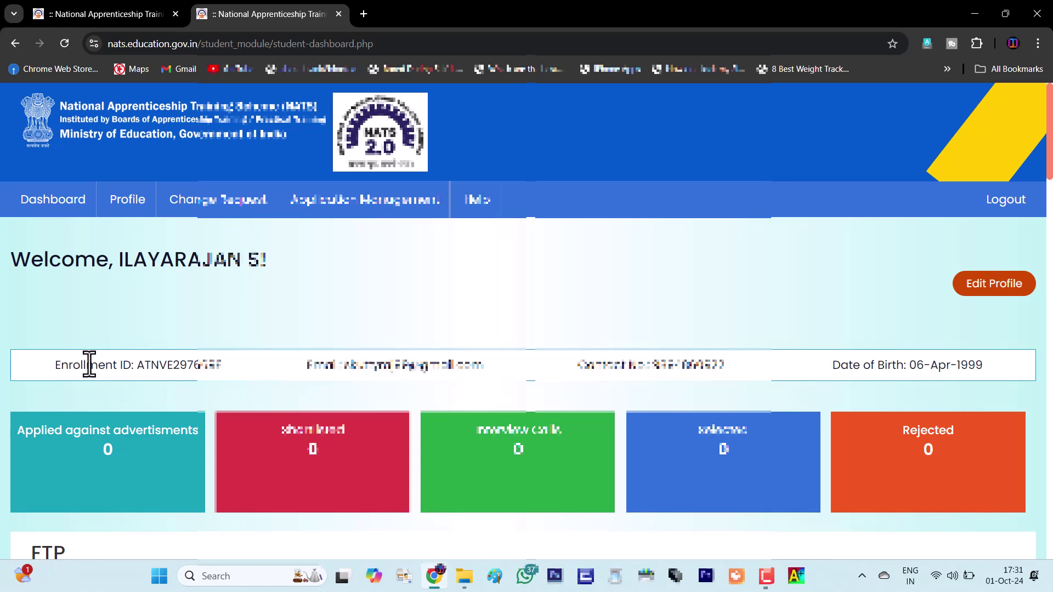
# Step: Highlight the student's enrollment ID on the dashboard, then clear the highlight
pyautogui.moveTo(136, 365); pyautogui.dragTo(219, 366)
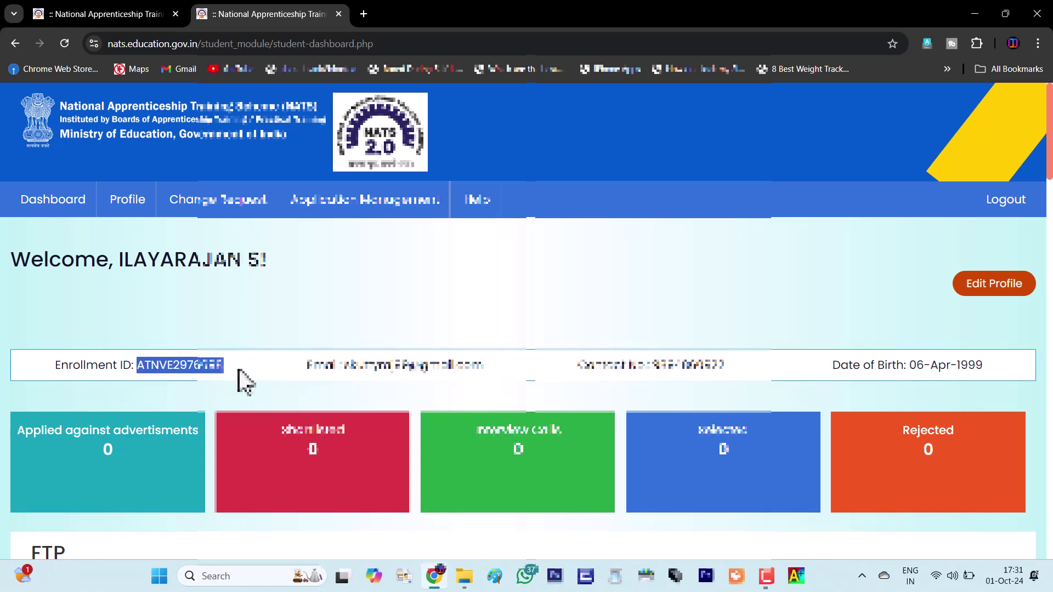
pyautogui.click(241, 380)
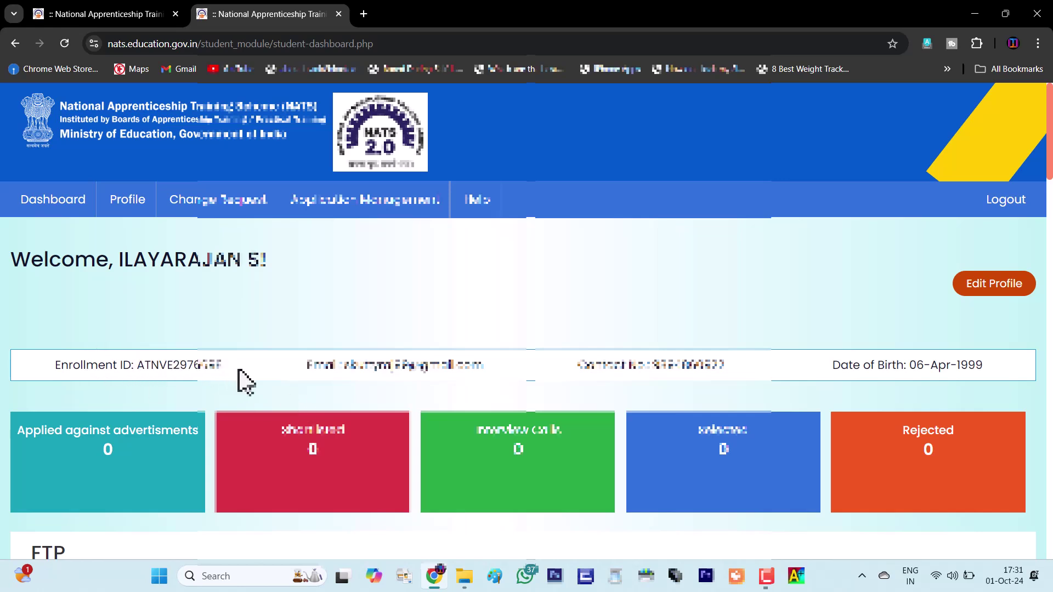